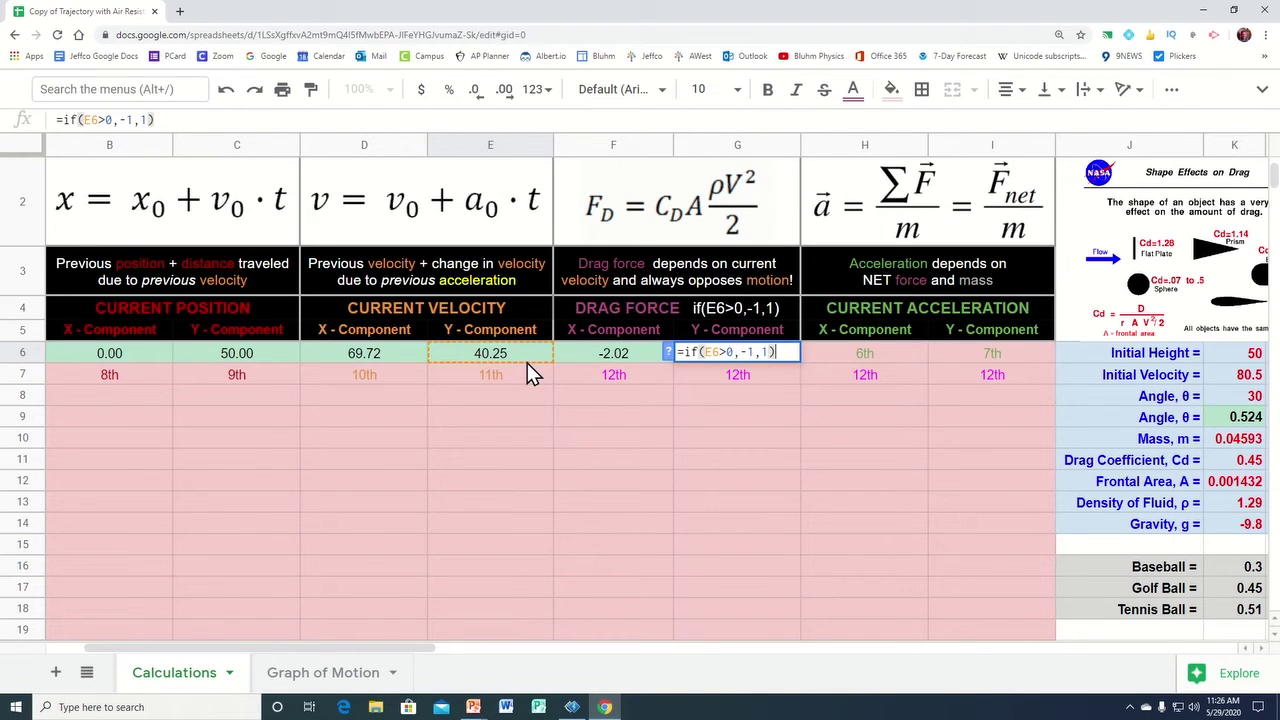
# Extend the G6 drag force formula by multiplying it by absolute references to drag coefficient $K$11, frontal area $K$12 and fluid density $K$13
pyautogui.write('*')
pyautogui.click(1240, 462)
pyautogui.press('F4')
pyautogui.write('*')
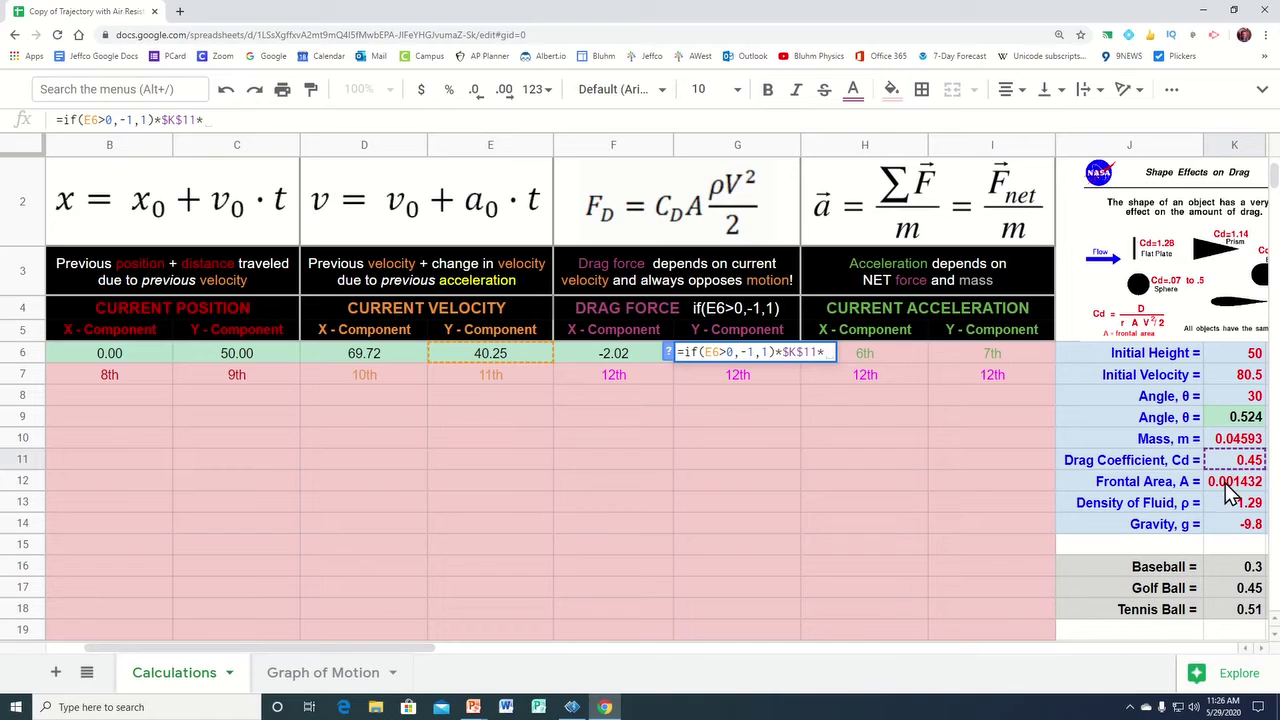
pyautogui.click(1230, 484)
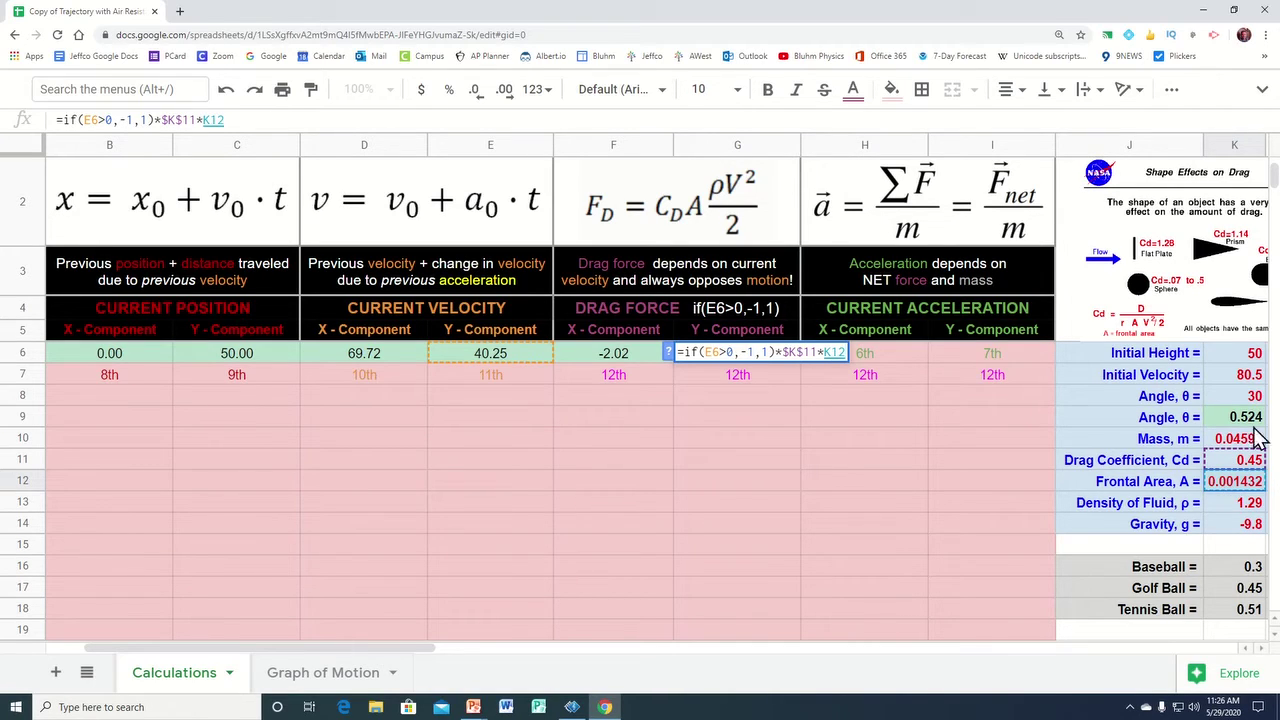
pyautogui.press('F4')
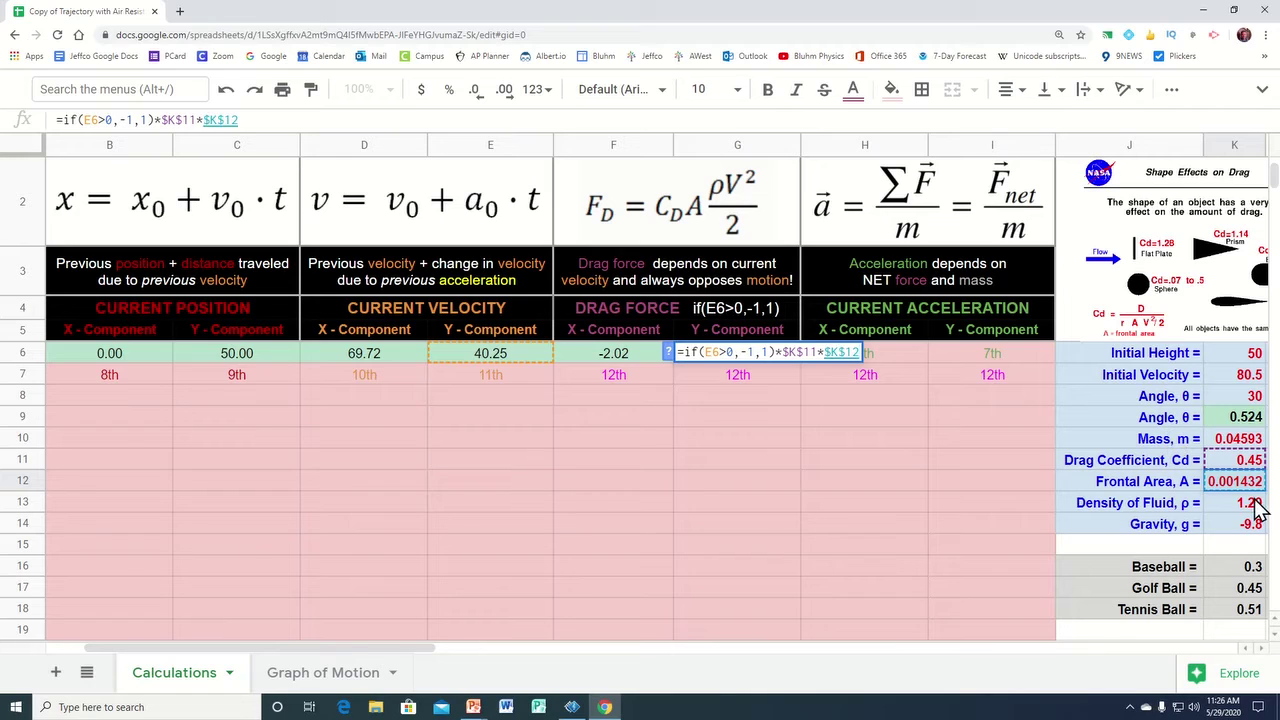
pyautogui.write('*')
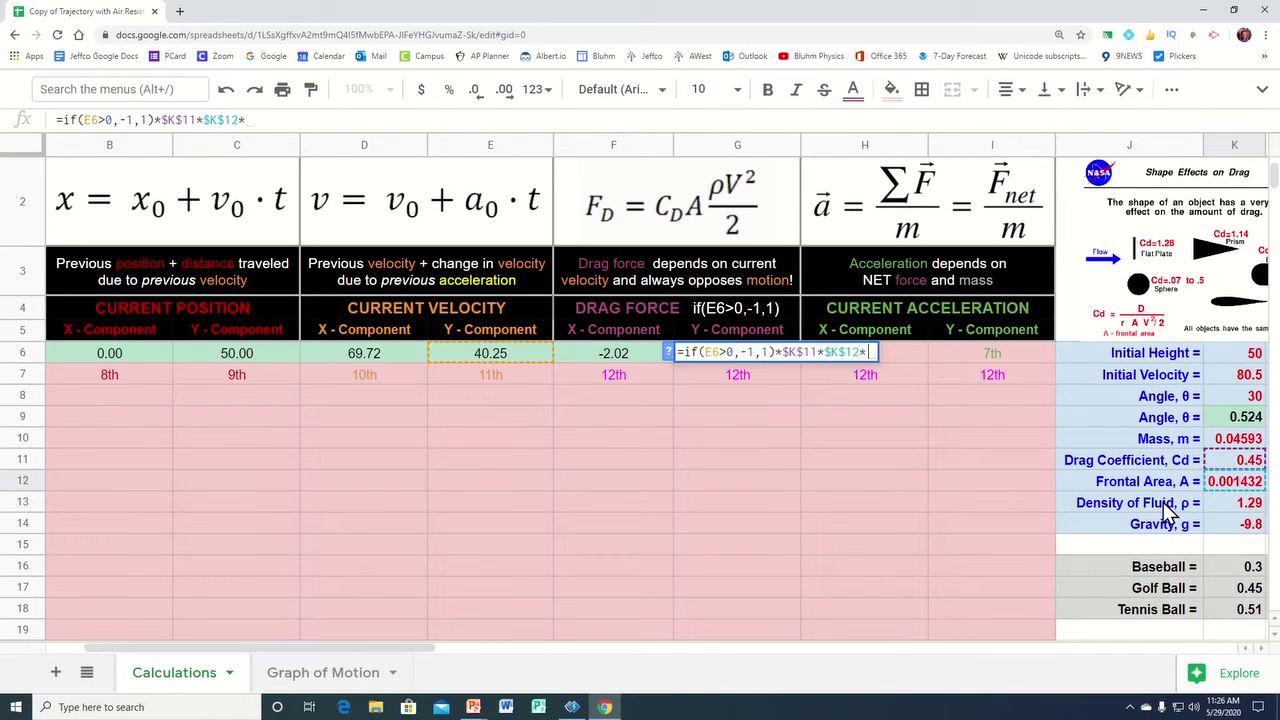
pyautogui.click(1253, 504)
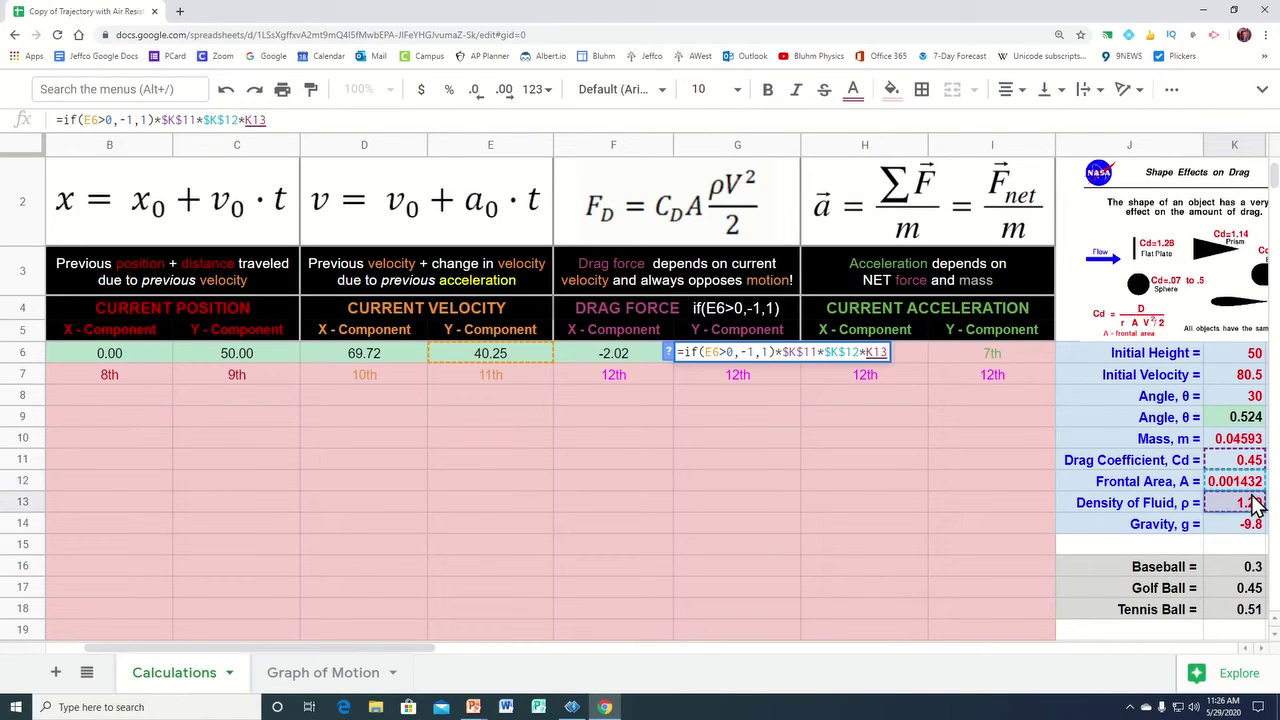
pyautogui.press('F4')
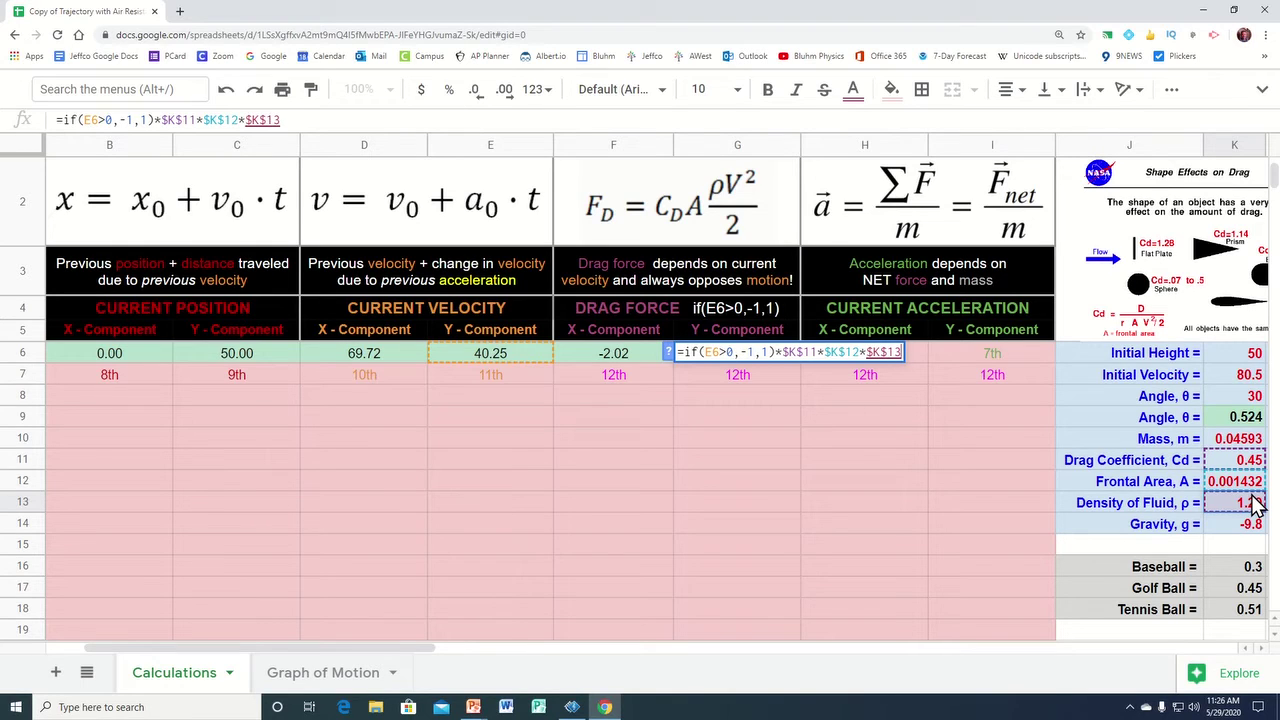
# Complete the y drag force formula in G6 by multiplying by the squared y velocity and halving it, ending in *E6^2/2
pyautogui.write('*')
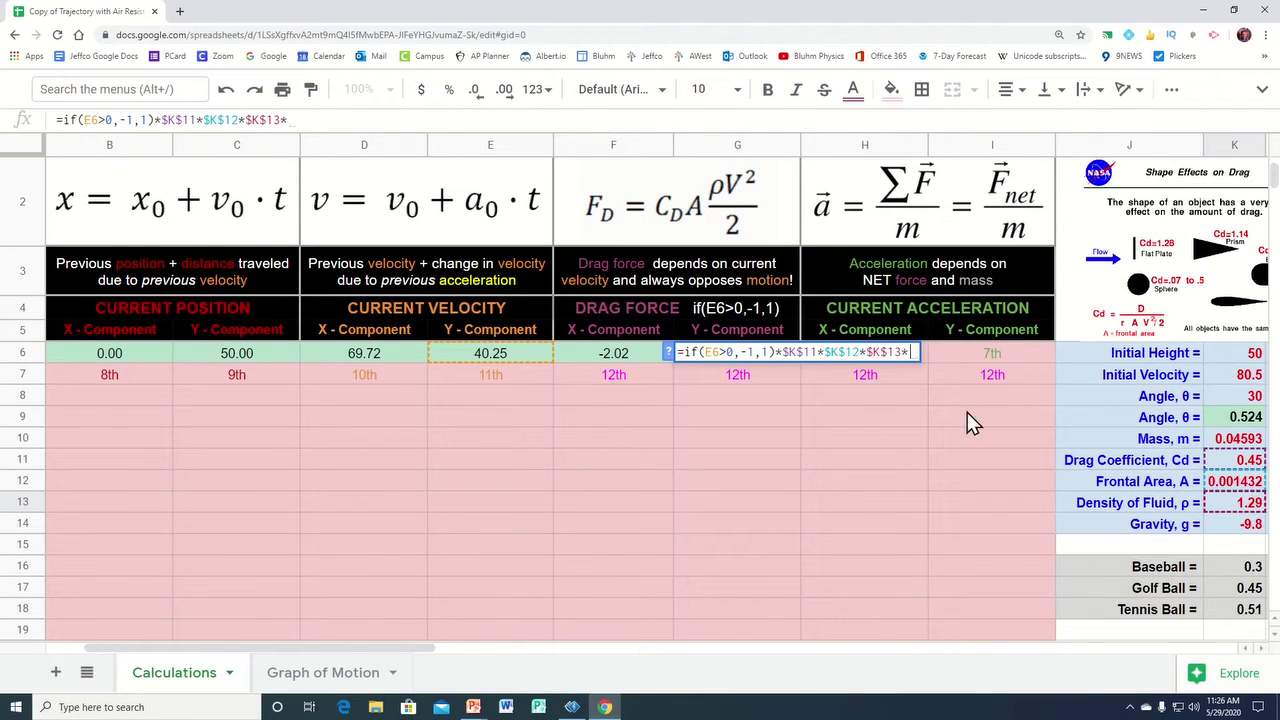
pyautogui.click(473, 353)
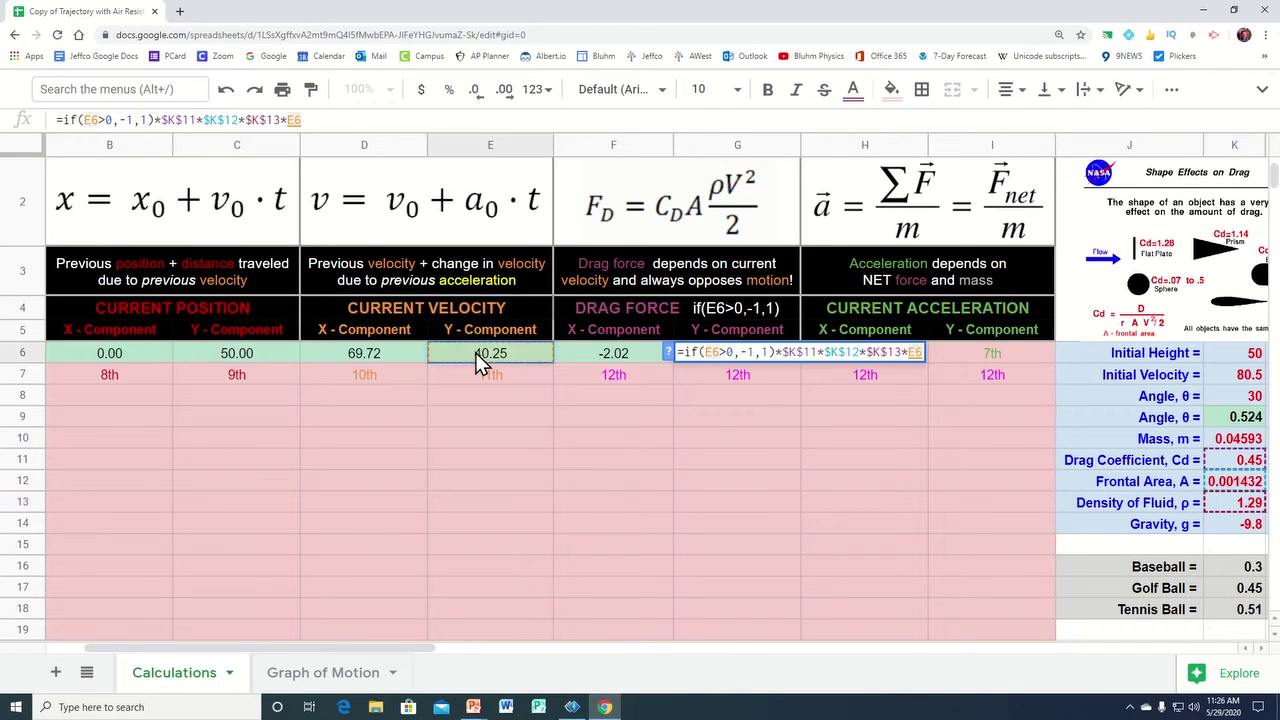
pyautogui.write('^2')
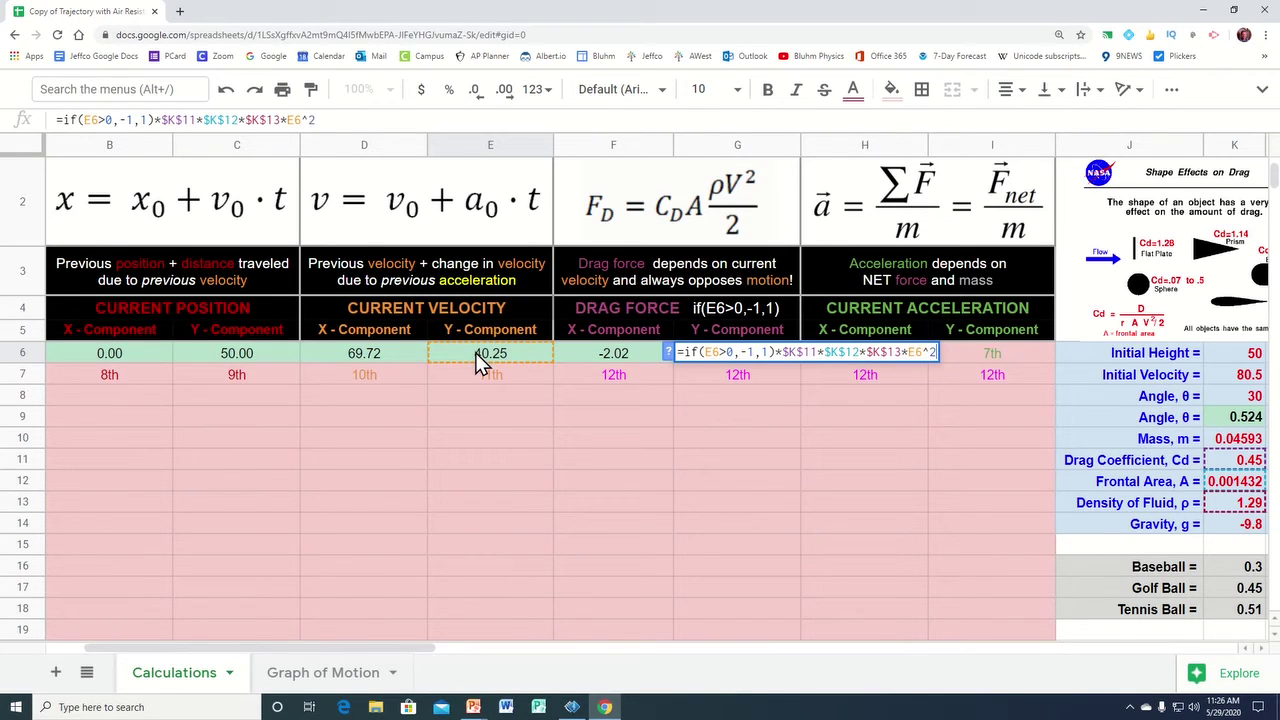
pyautogui.write('/2')
pyautogui.press('Return')
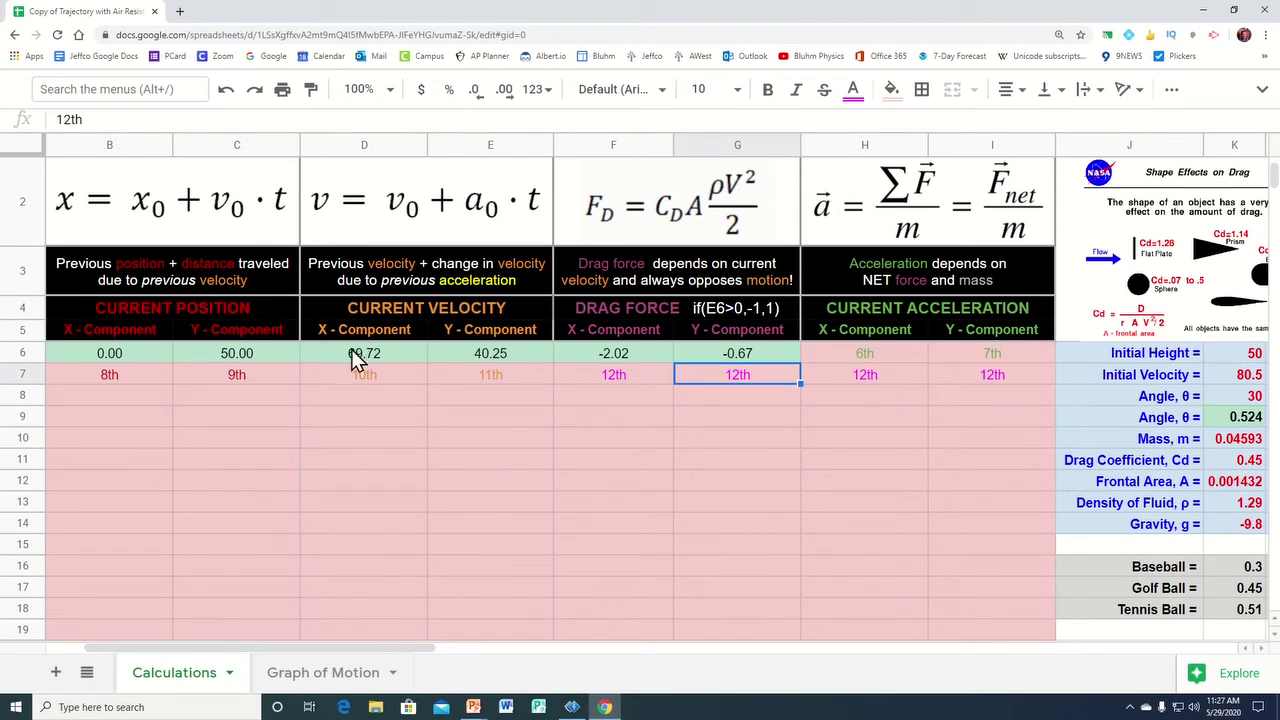
# Replace the placeholder in H6 with the x acceleration formula =F6/$K$10, dividing x drag force by the mass
pyautogui.click(864, 357)
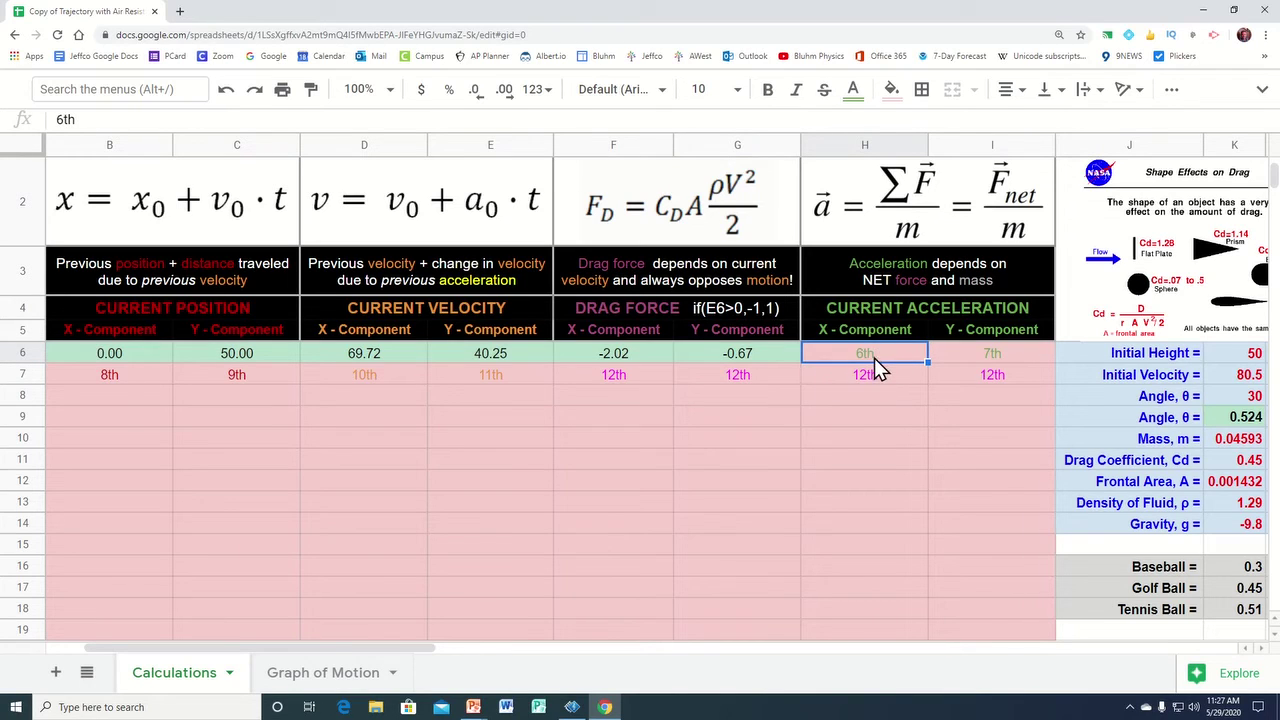
pyautogui.press('Delete')
pyautogui.write('=')
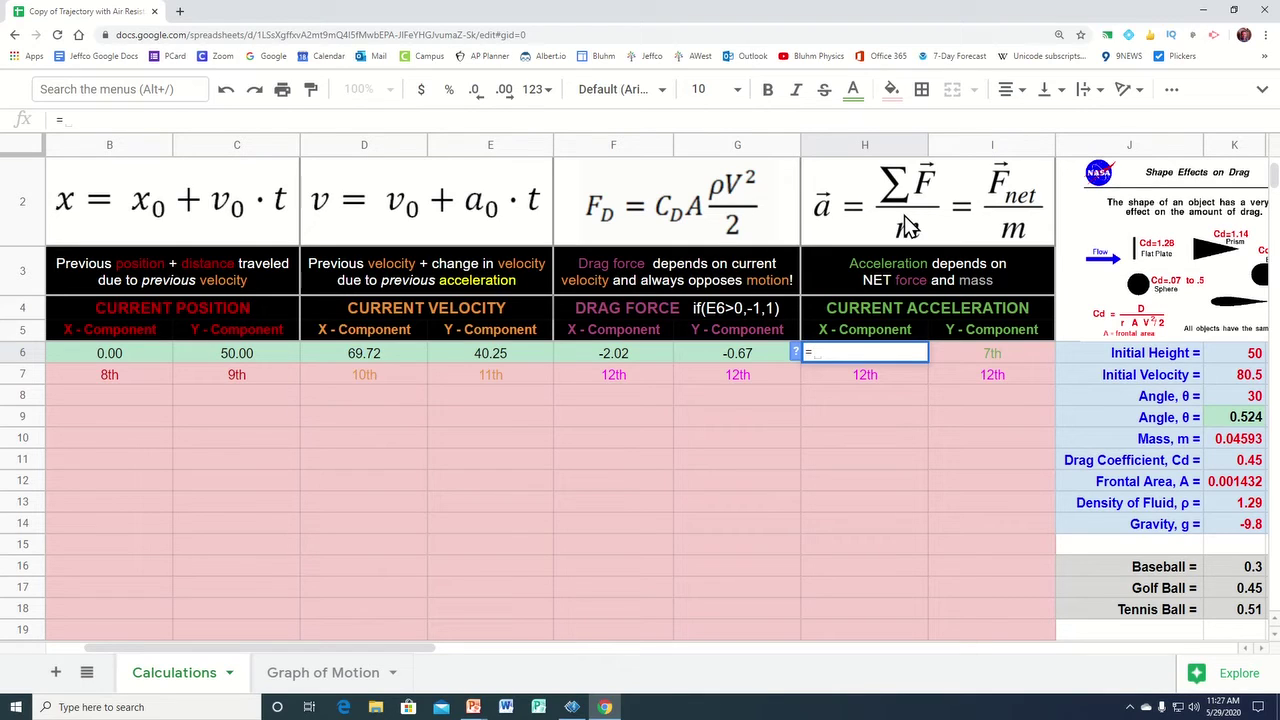
pyautogui.click(603, 355)
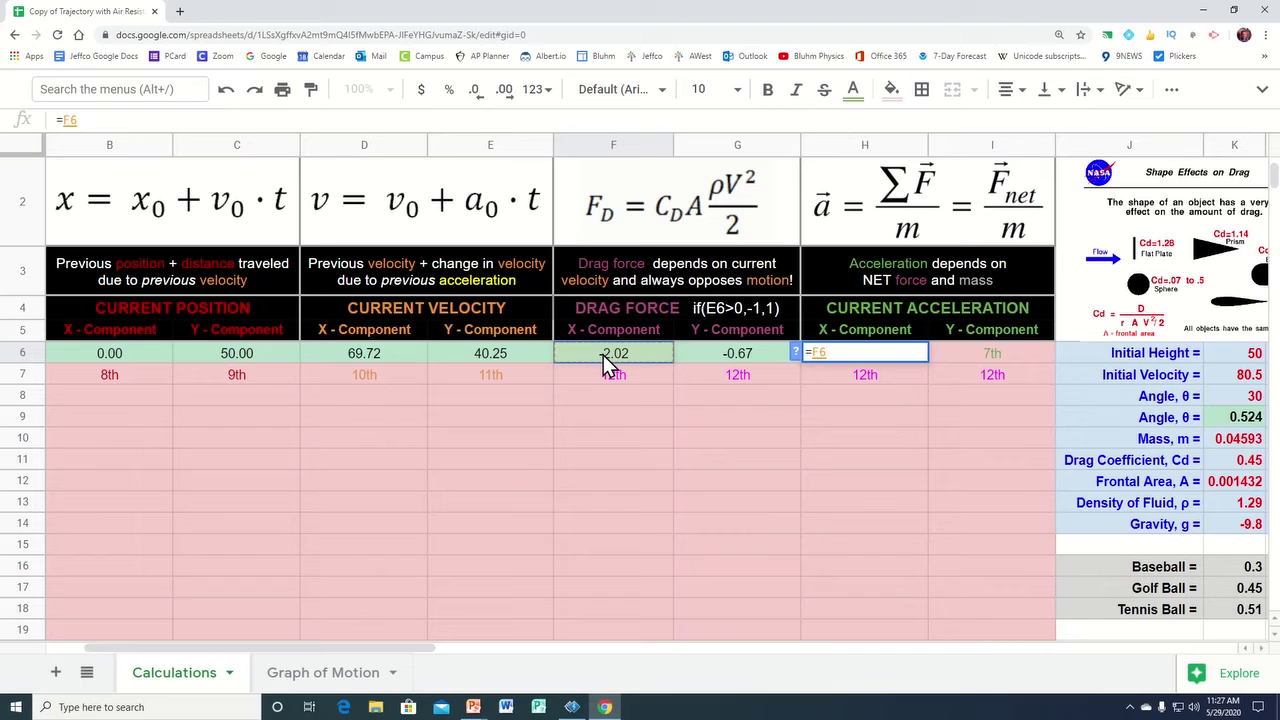
pyautogui.write('/')
pyautogui.click(1237, 443)
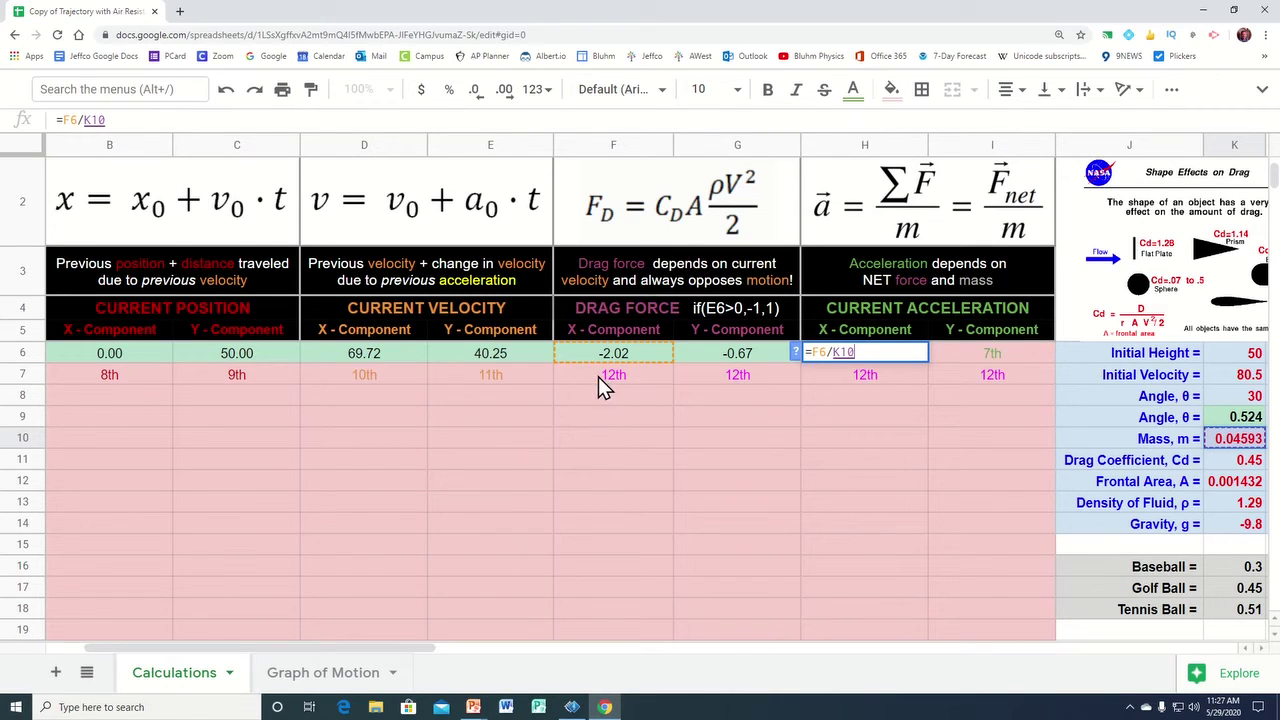
pyautogui.click(850, 352)
pyautogui.press('F4')
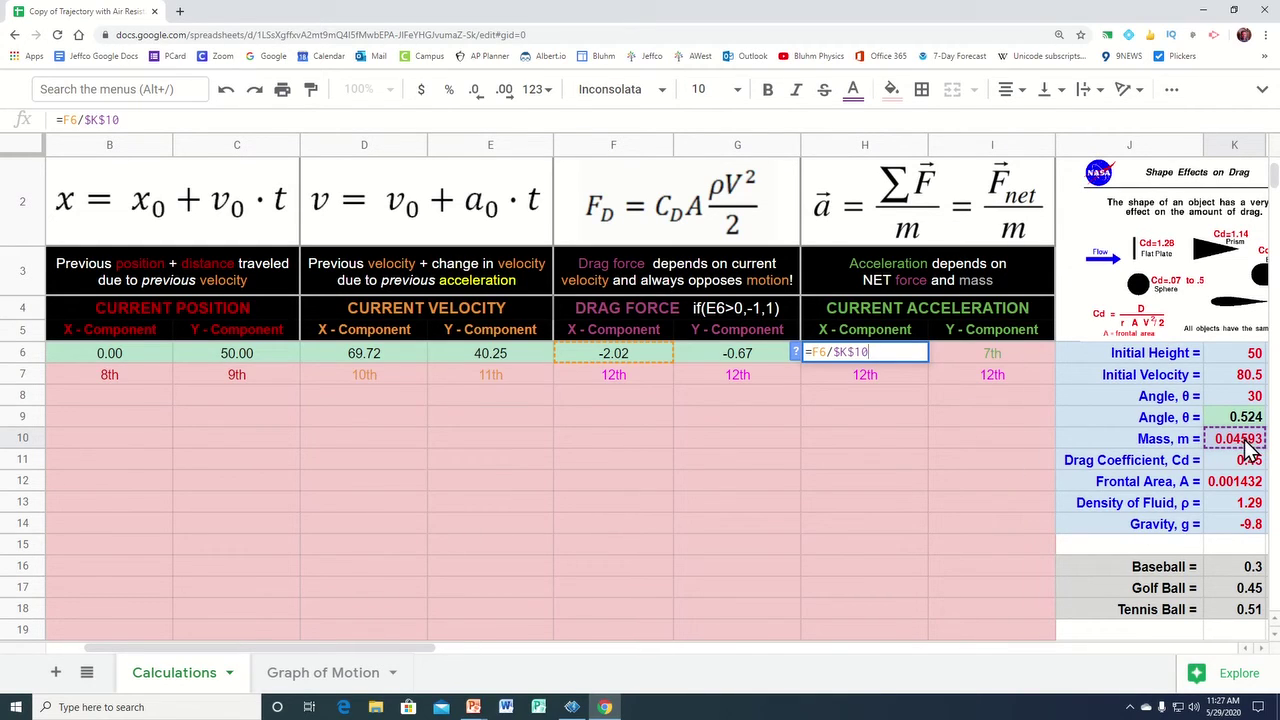
pyautogui.press('Return')
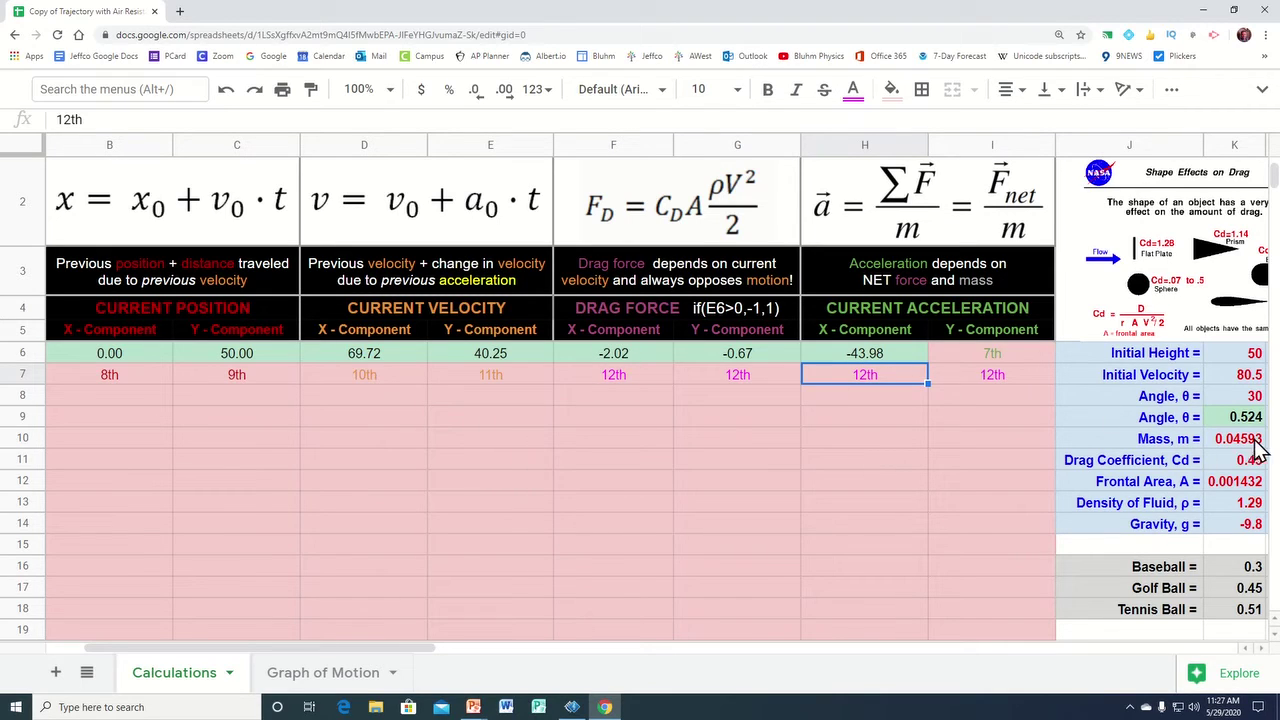
# Start the y acceleration formula in I6 with the net force, drag plus weight, as =(G6+$K$10*$K$14)
pyautogui.click(990, 355)
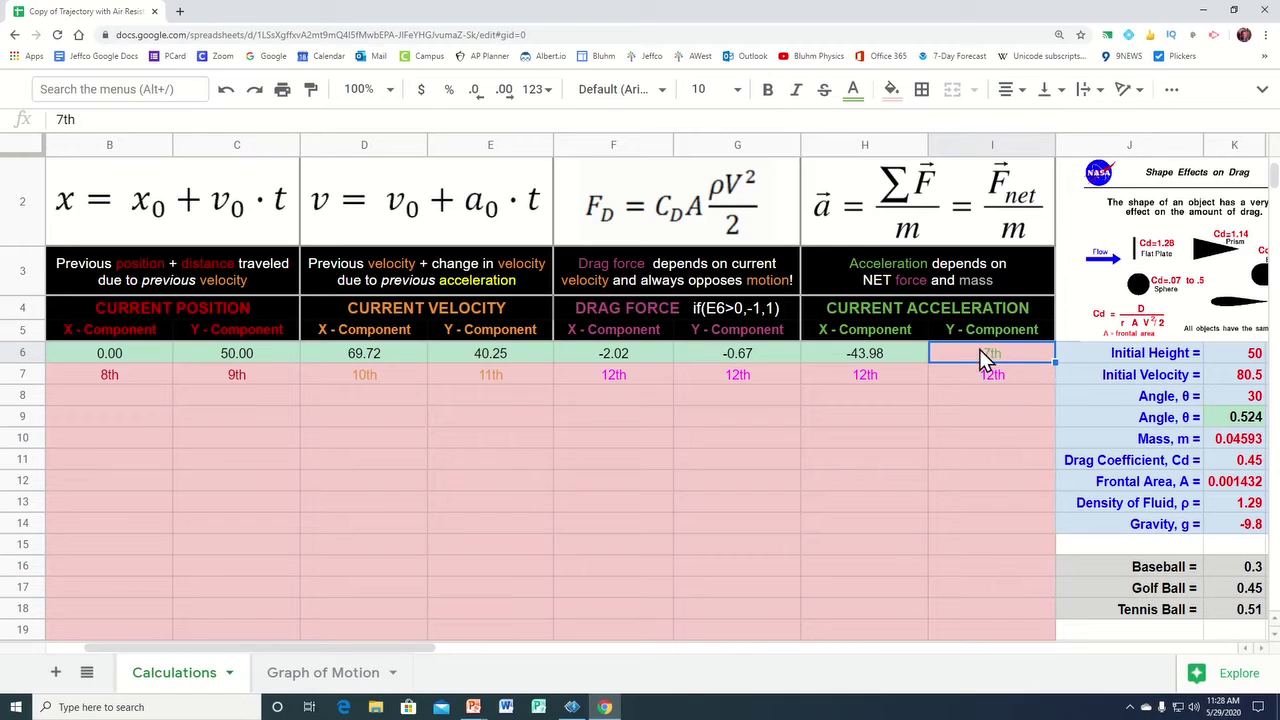
pyautogui.write('=')
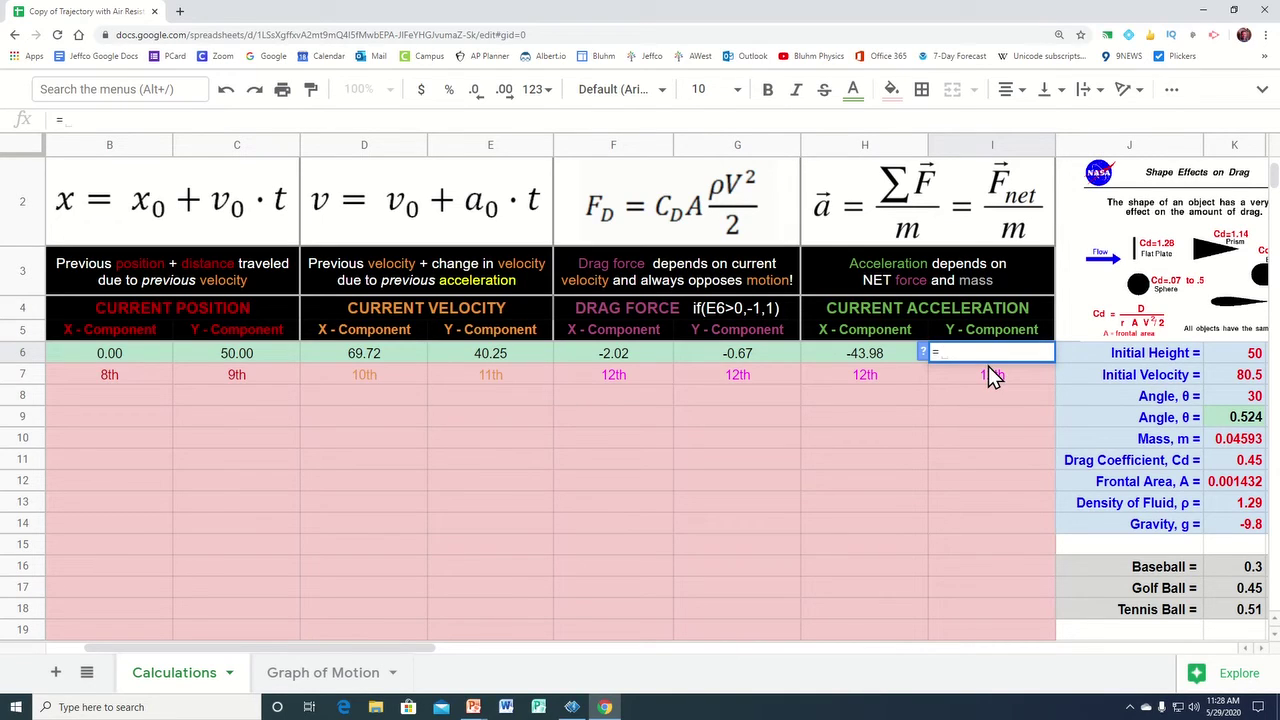
pyautogui.write('(')
pyautogui.click(743, 355)
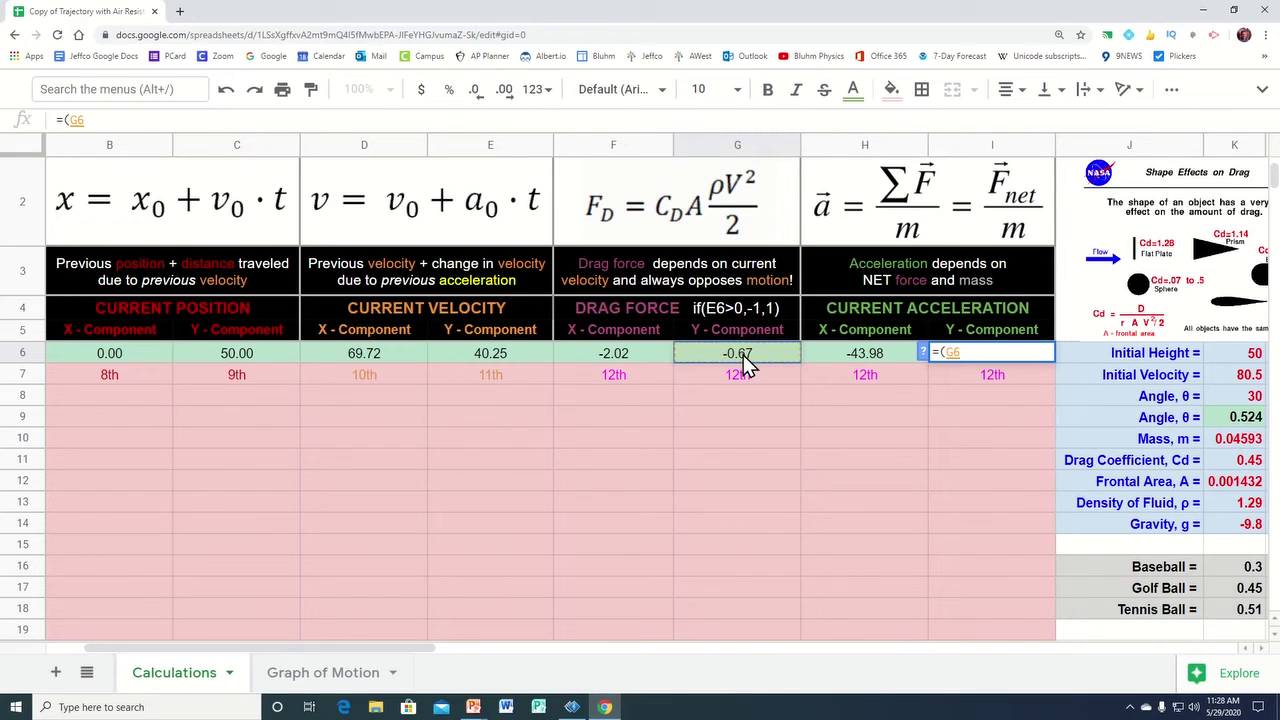
pyautogui.write('+')
pyautogui.click(1250, 442)
pyautogui.press('F4')
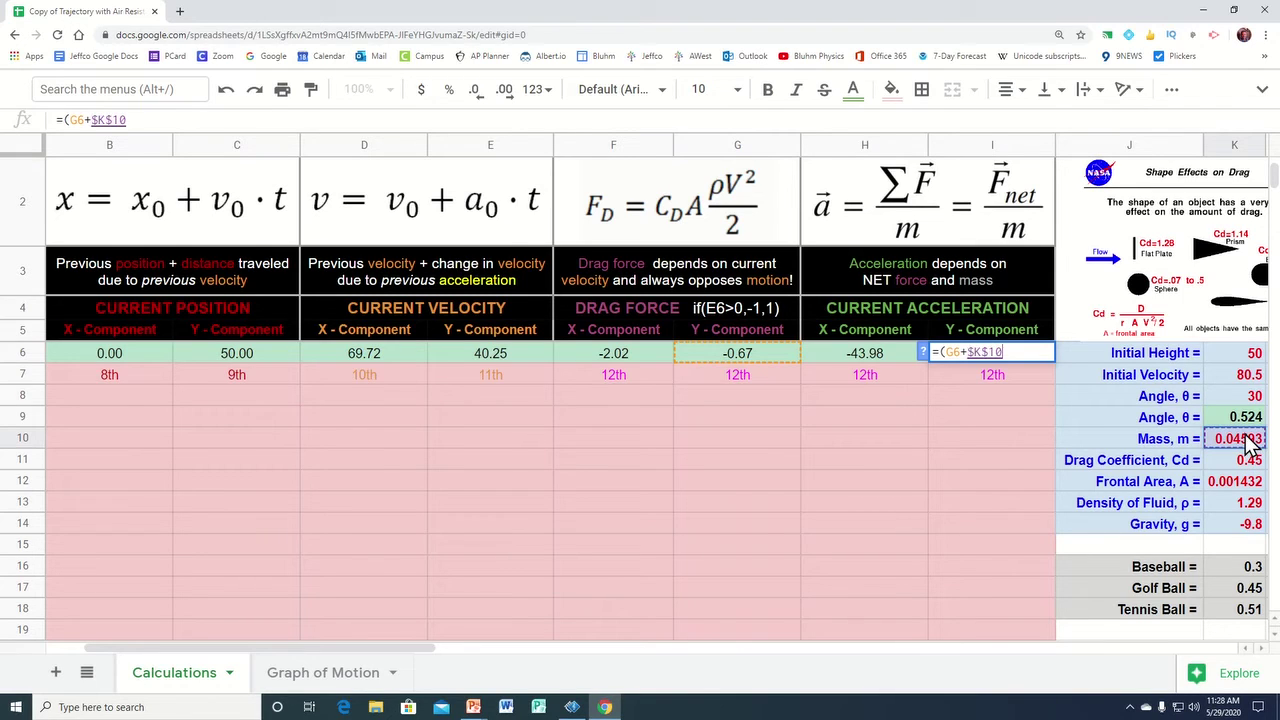
pyautogui.write('*')
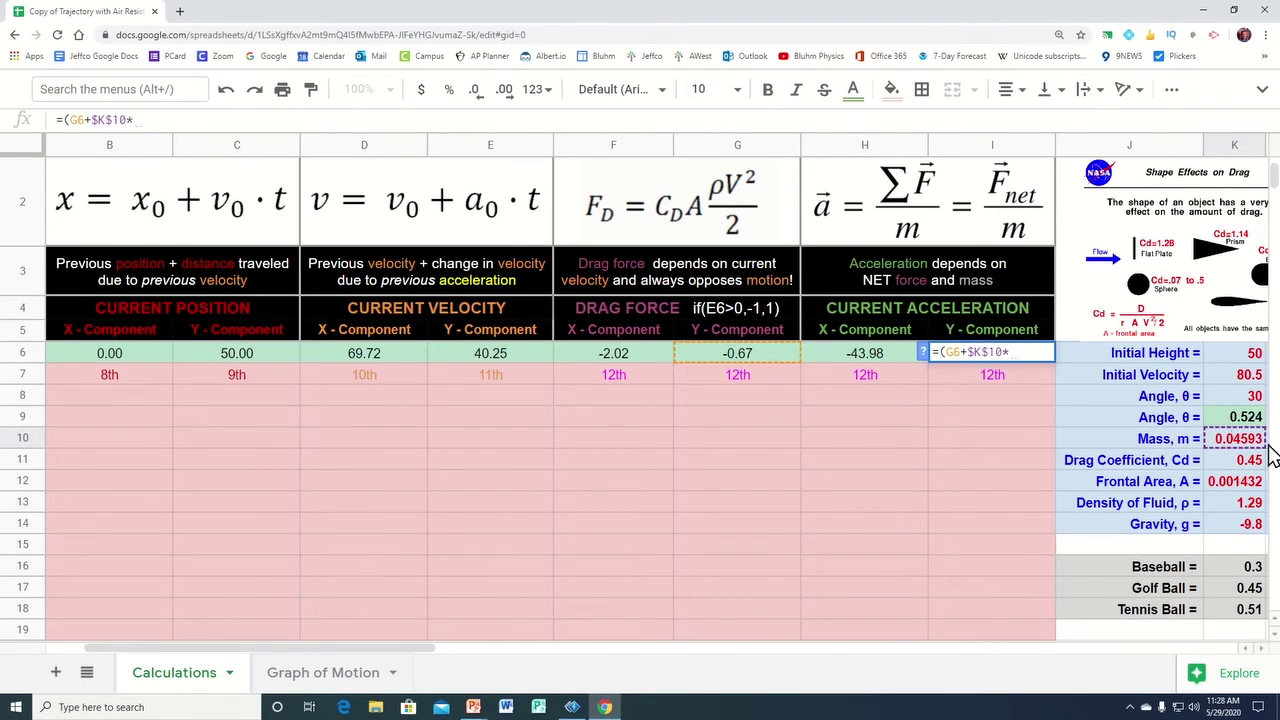
pyautogui.click(1228, 528)
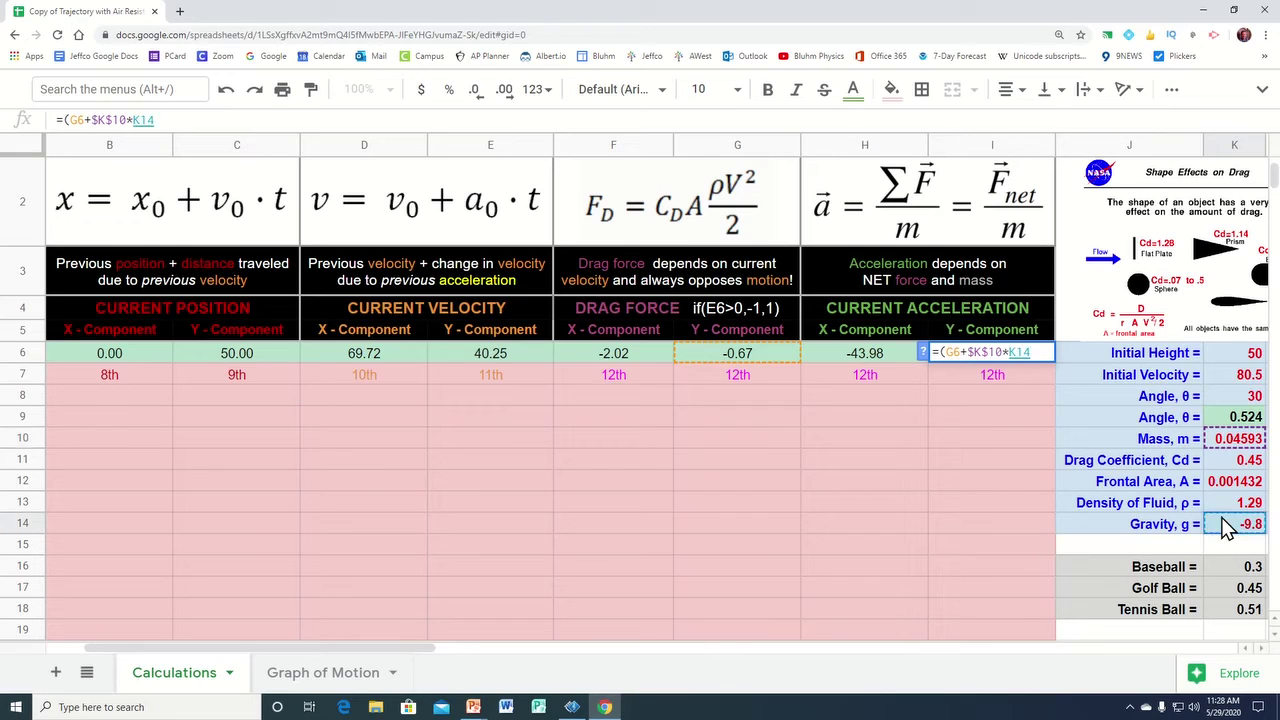
pyautogui.press('F4')
pyautogui.write(')')
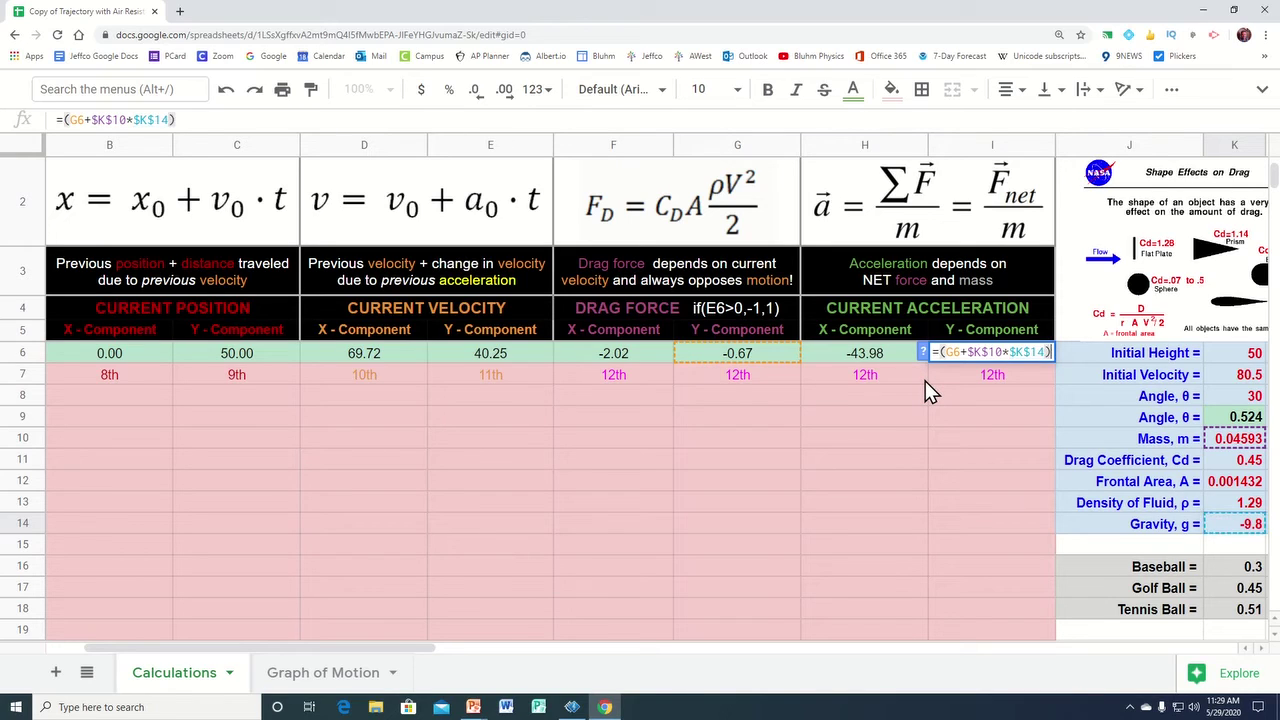
# Complete the I6 formula by dividing the net force by the absolute mass reference $K$10
pyautogui.write('/')
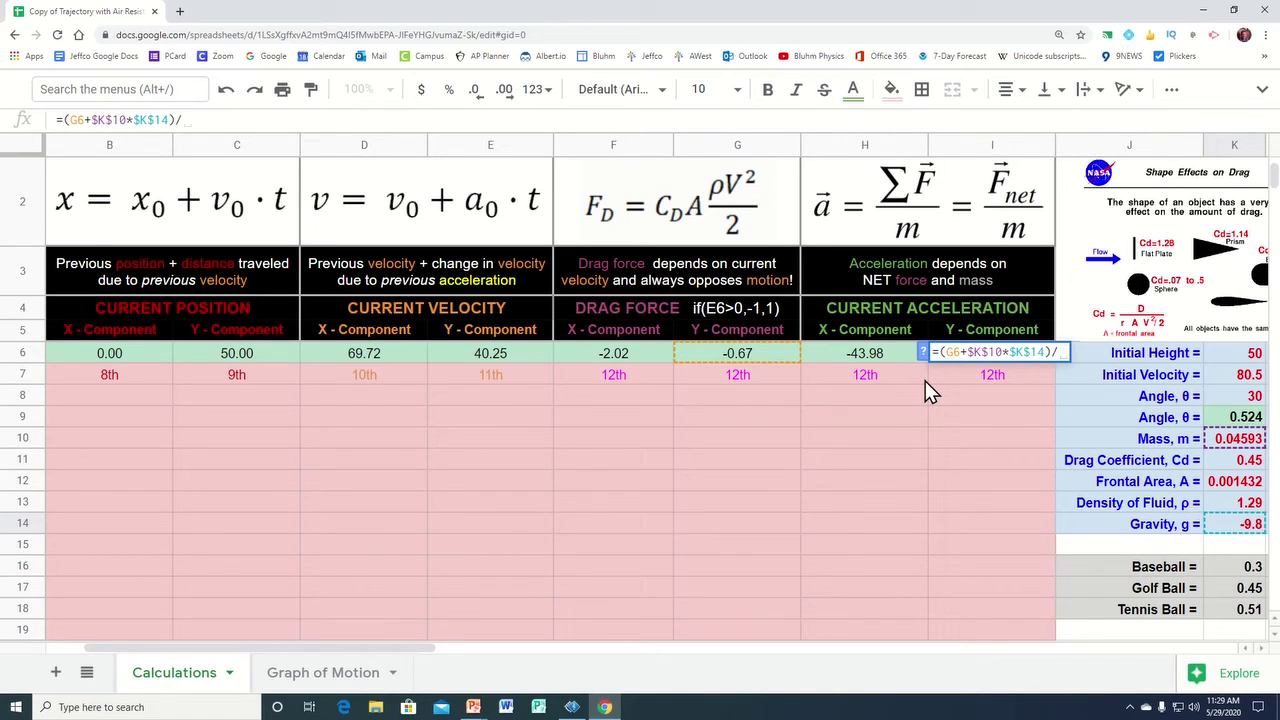
pyautogui.click(1250, 452)
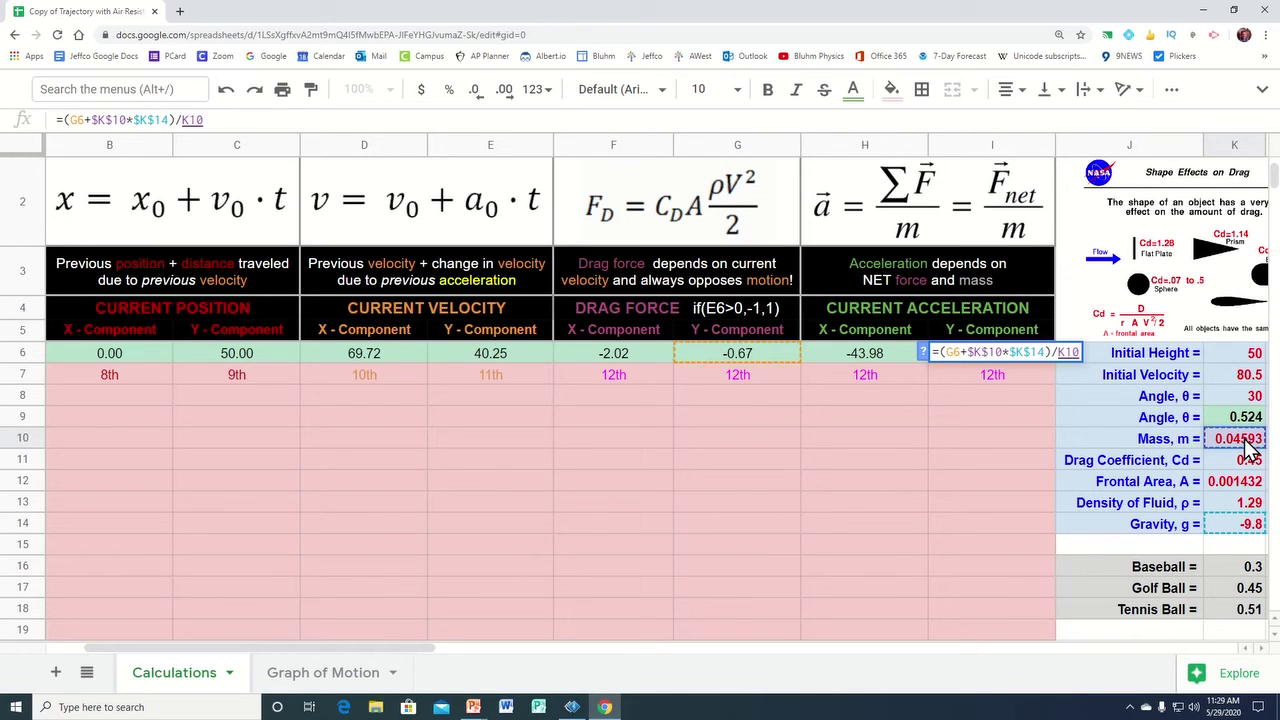
pyautogui.press('F4')
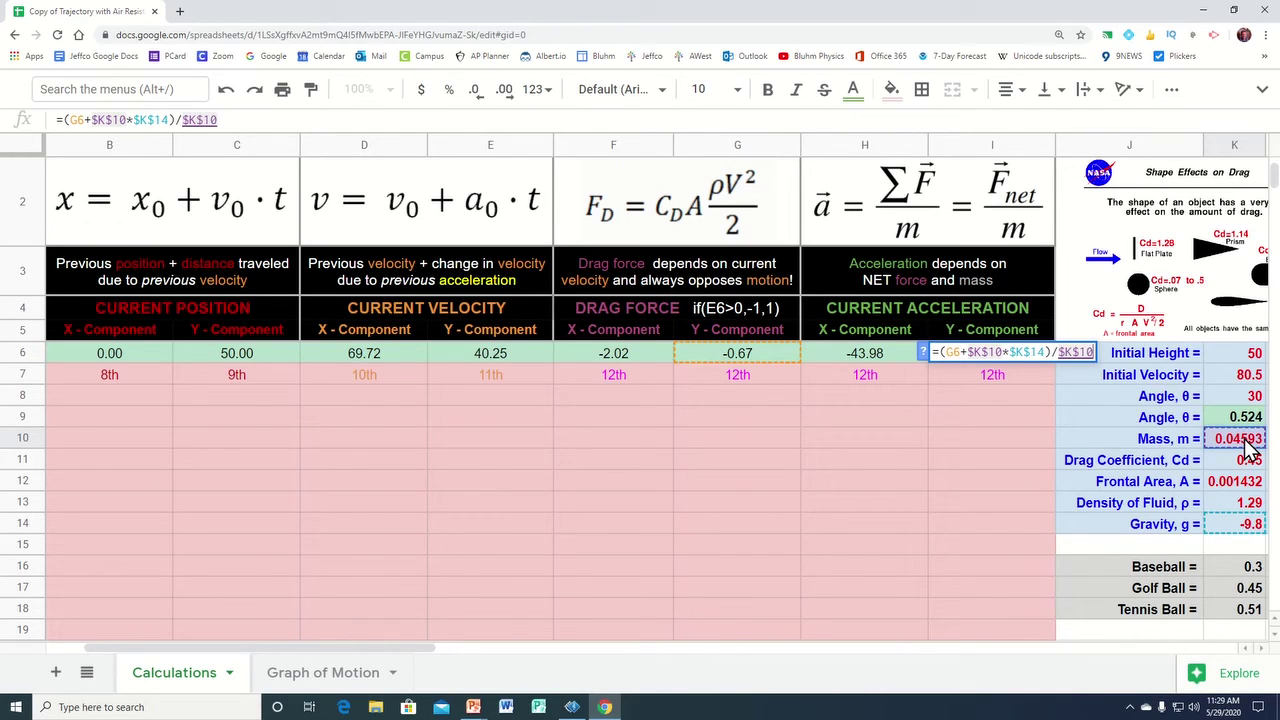
pyautogui.press('Return')
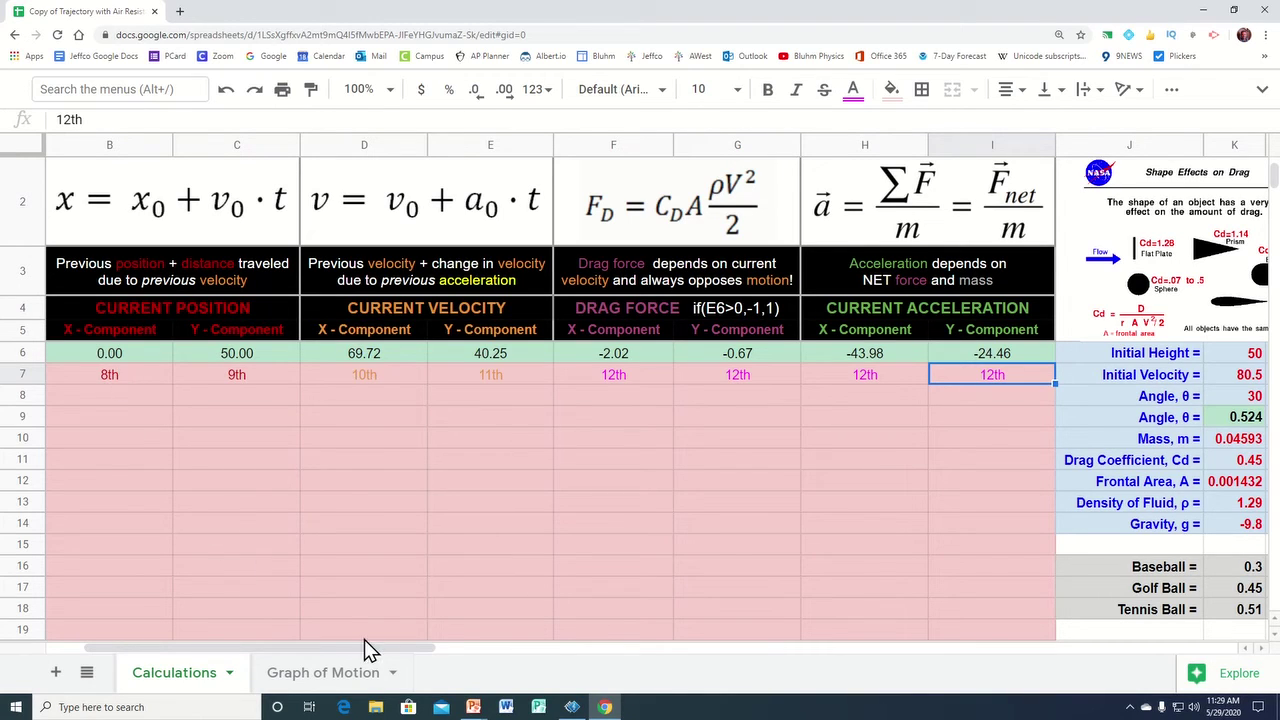
# Enter the x position formula =B6+D6*.1 in B7, adding previous x velocity times the 0.1 s time step
pyautogui.moveTo(364, 639); pyautogui.dragTo(336, 644)
pyautogui.click(258, 377)
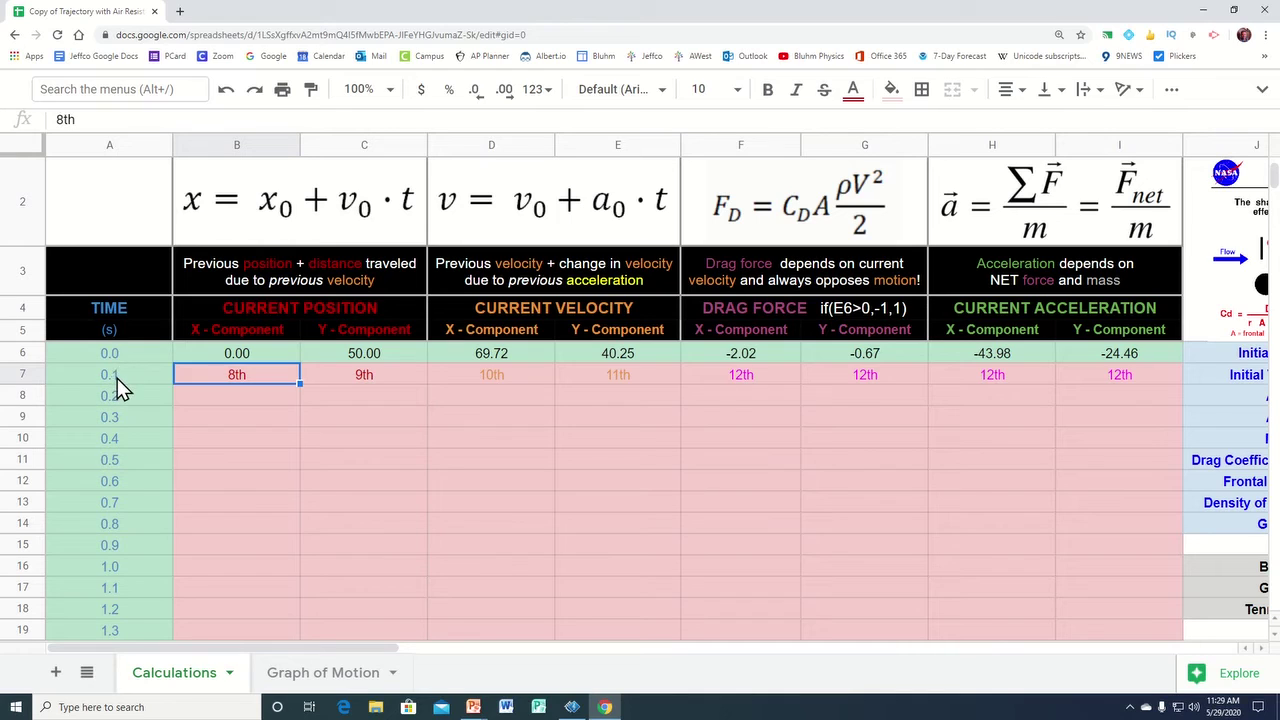
pyautogui.write('=')
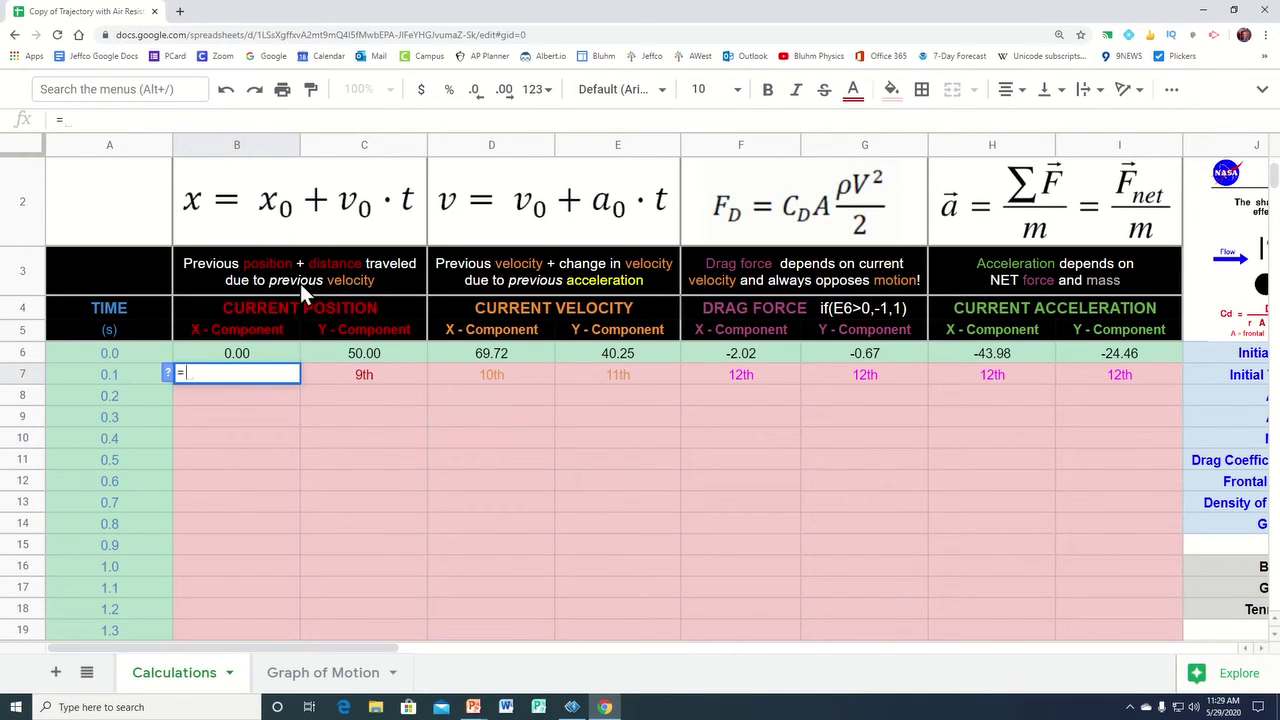
pyautogui.click(212, 358)
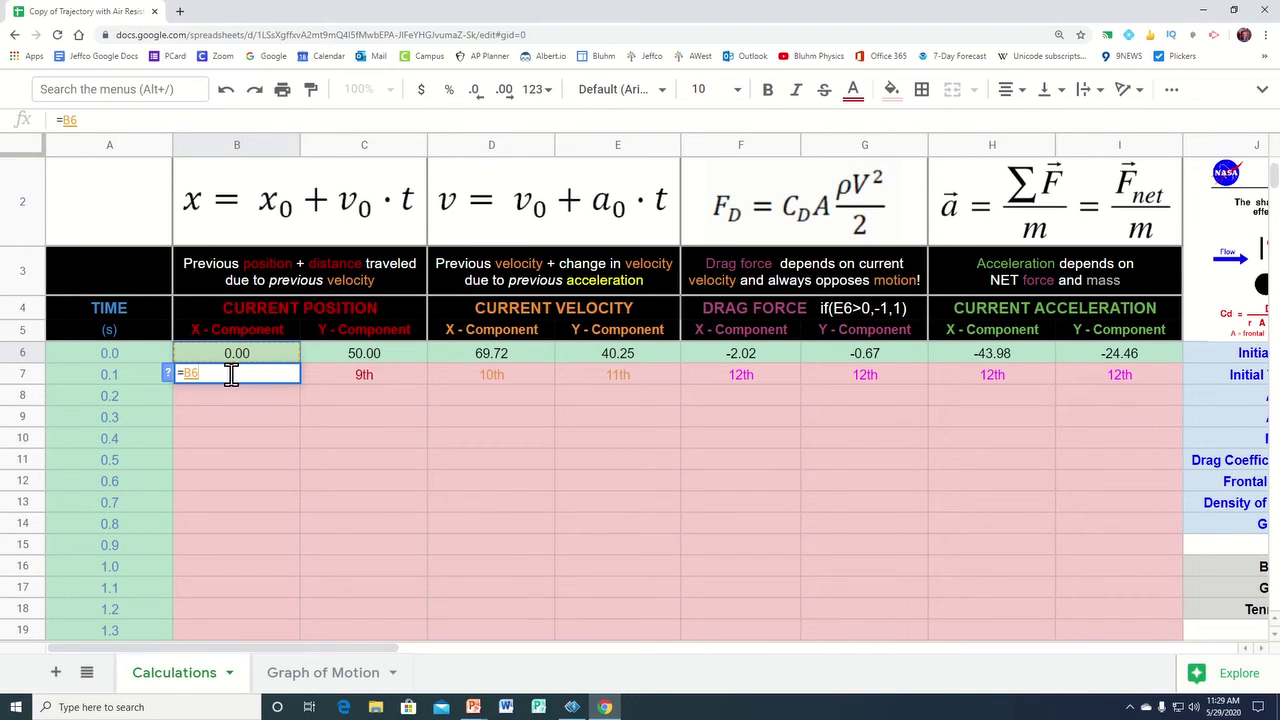
pyautogui.write('+')
pyautogui.click(495, 360)
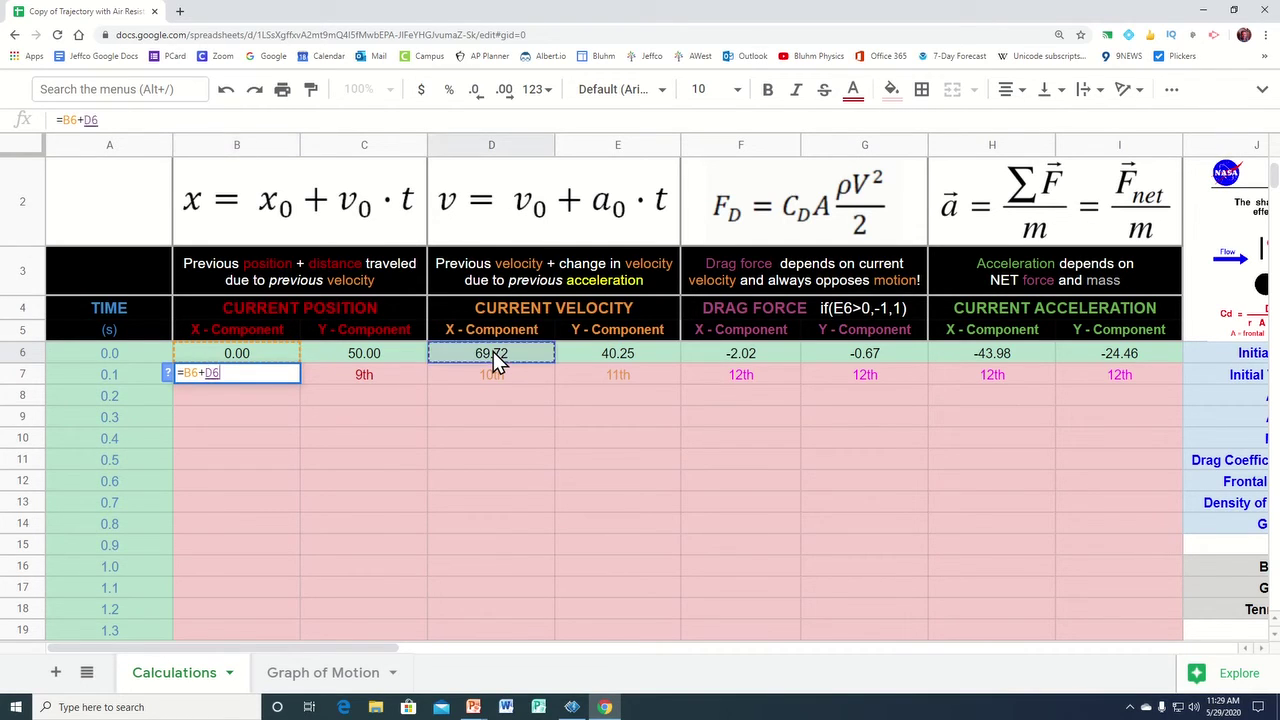
pyautogui.write('*')
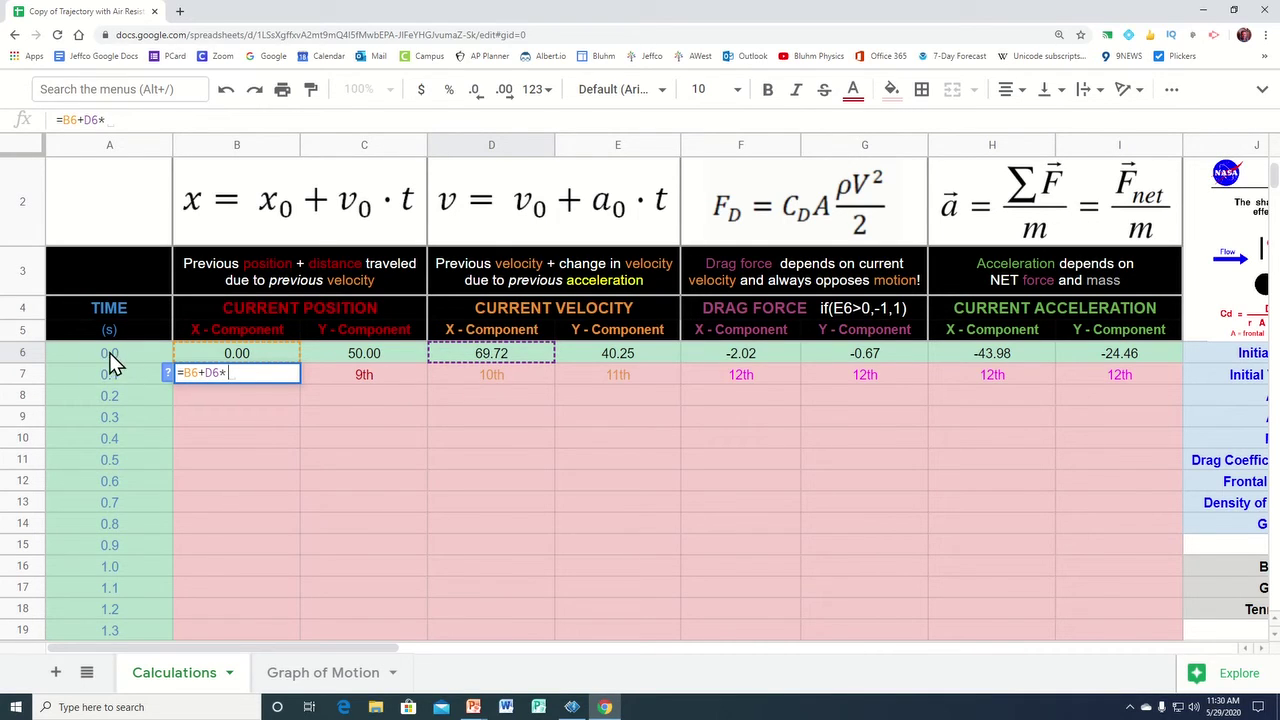
pyautogui.write('.')
pyautogui.press('Return')
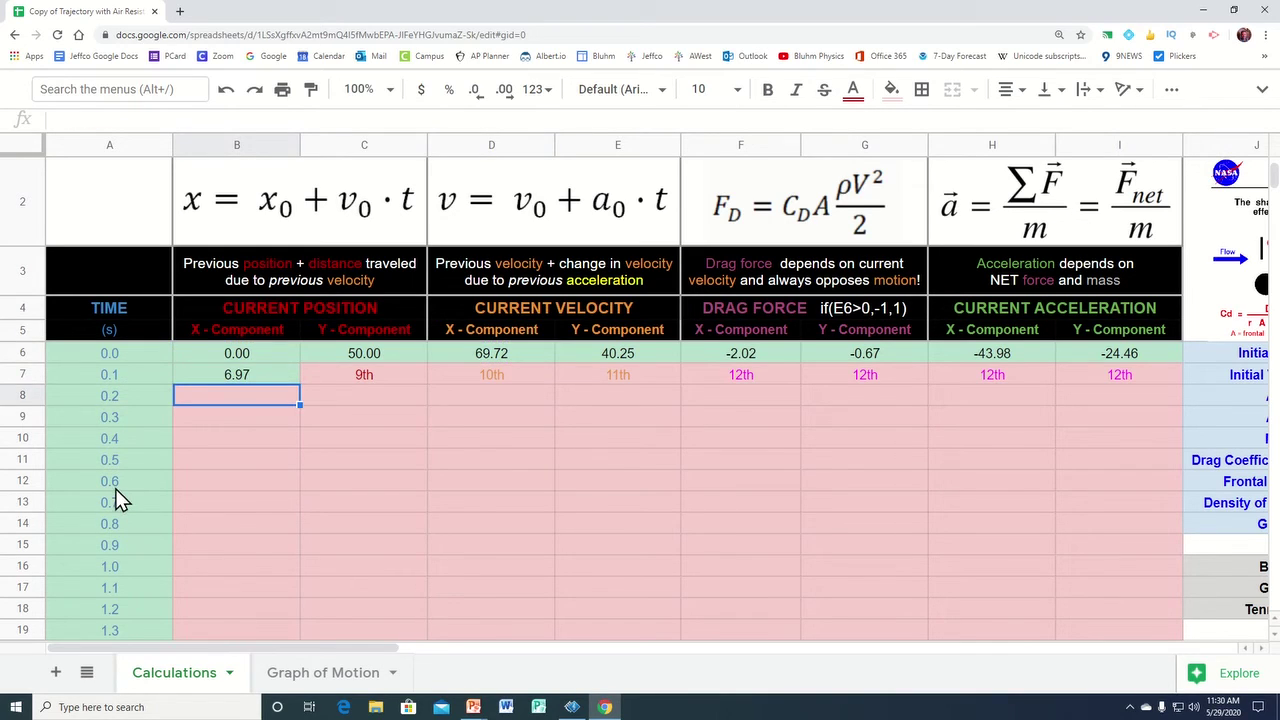
# Enter the y position formula =C6+E6*.1 in C7, adding previous y velocity times the 0.1 s time step
pyautogui.click(381, 373)
pyautogui.write('=')
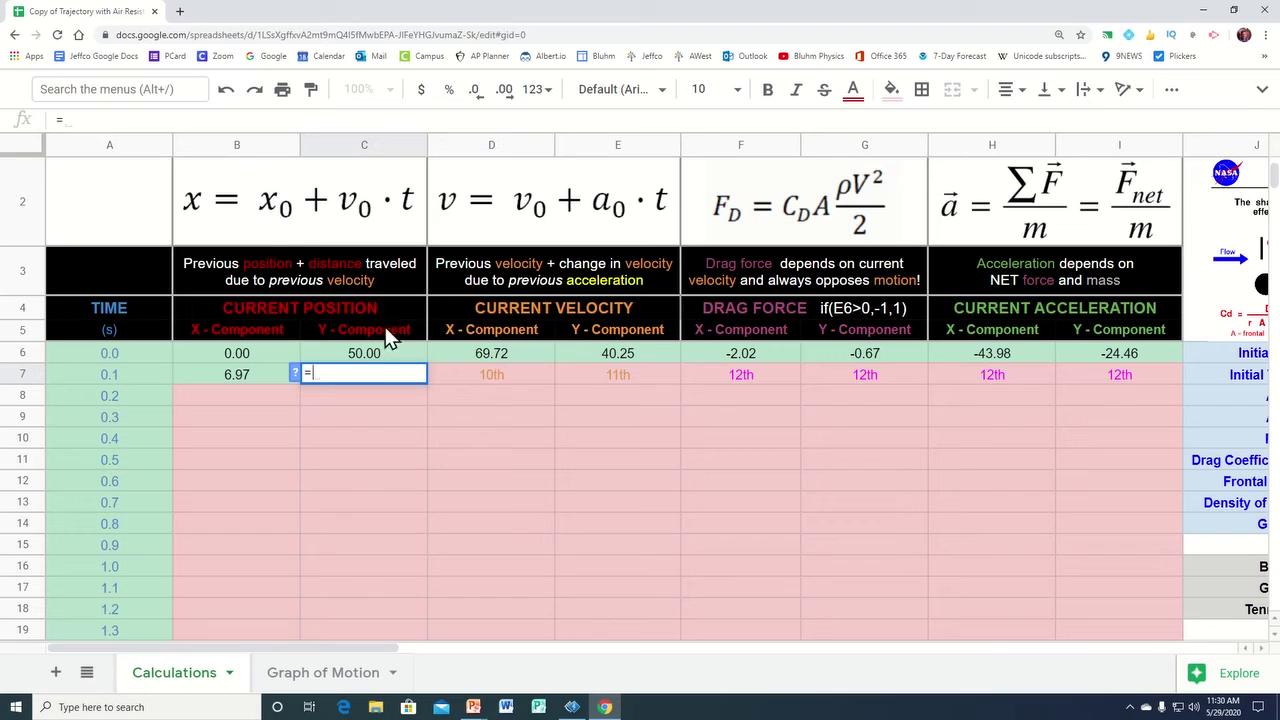
pyautogui.click(372, 350)
pyautogui.write('+')
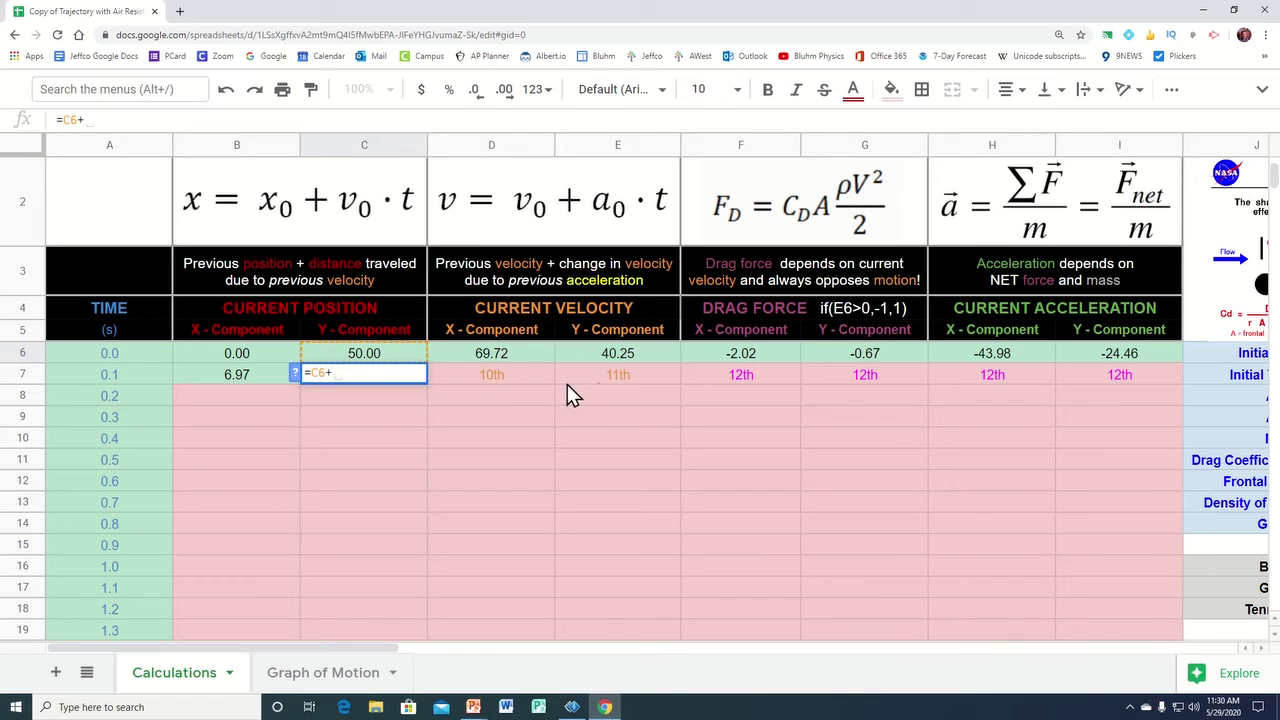
pyautogui.click(621, 352)
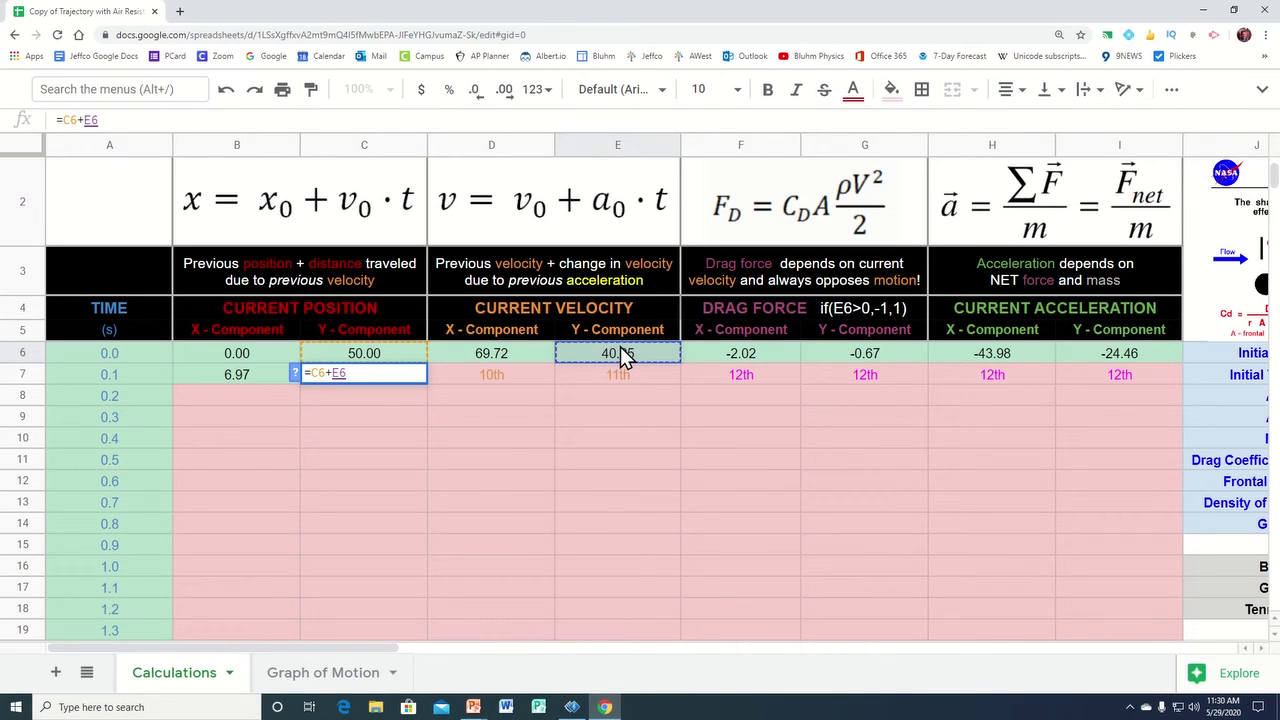
pyautogui.write('*.1')
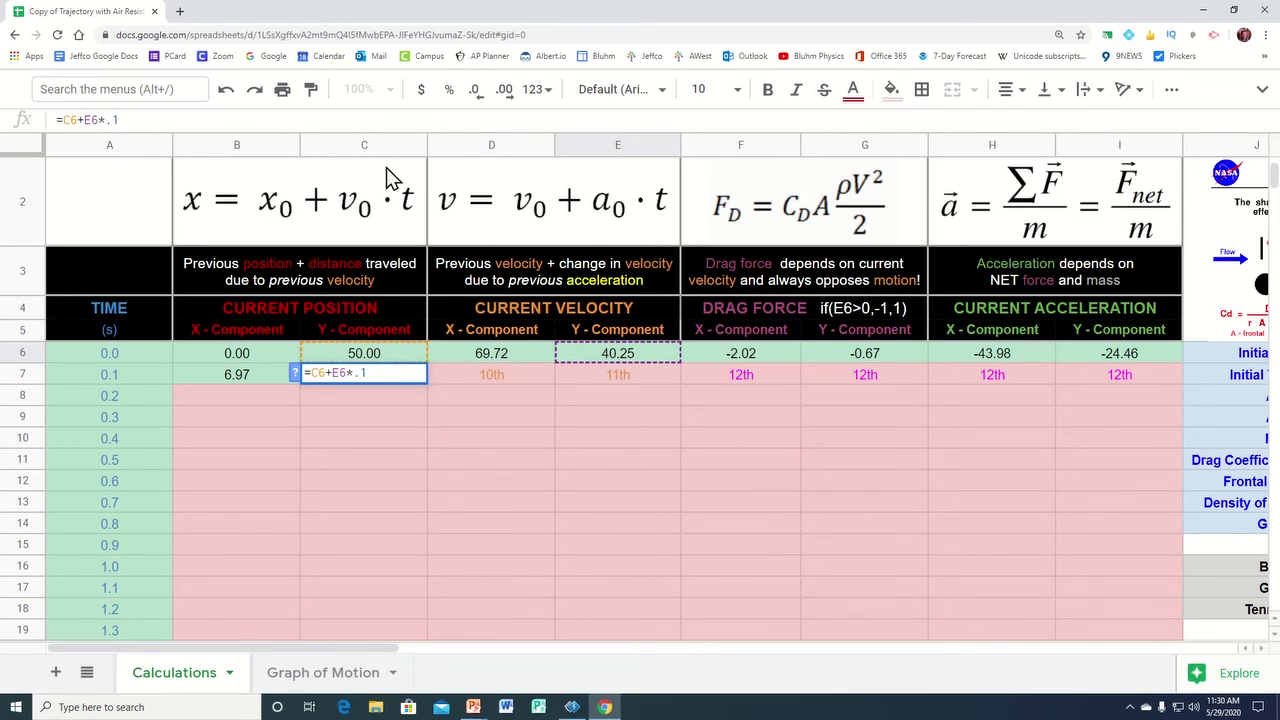
pyautogui.press('Return')
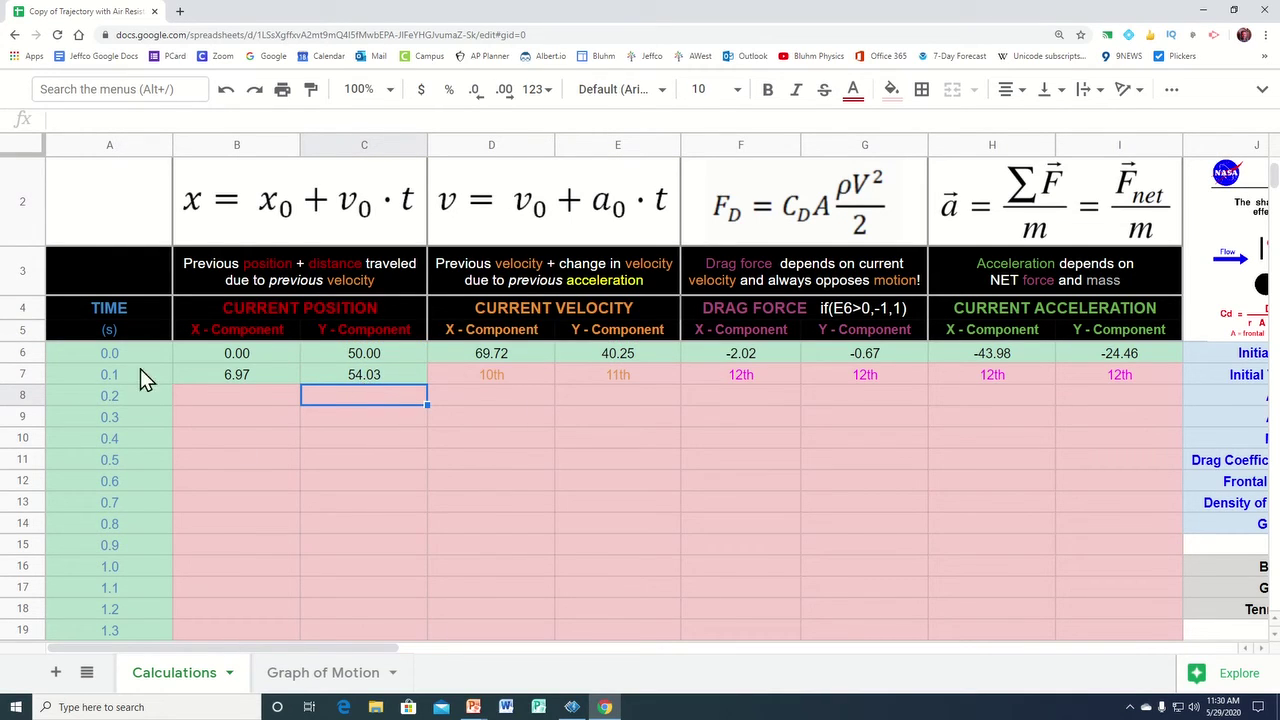
# Enter the x velocity formula =D6+H6*.1 in D7, adding previous x acceleration times the time step
pyautogui.click(500, 378)
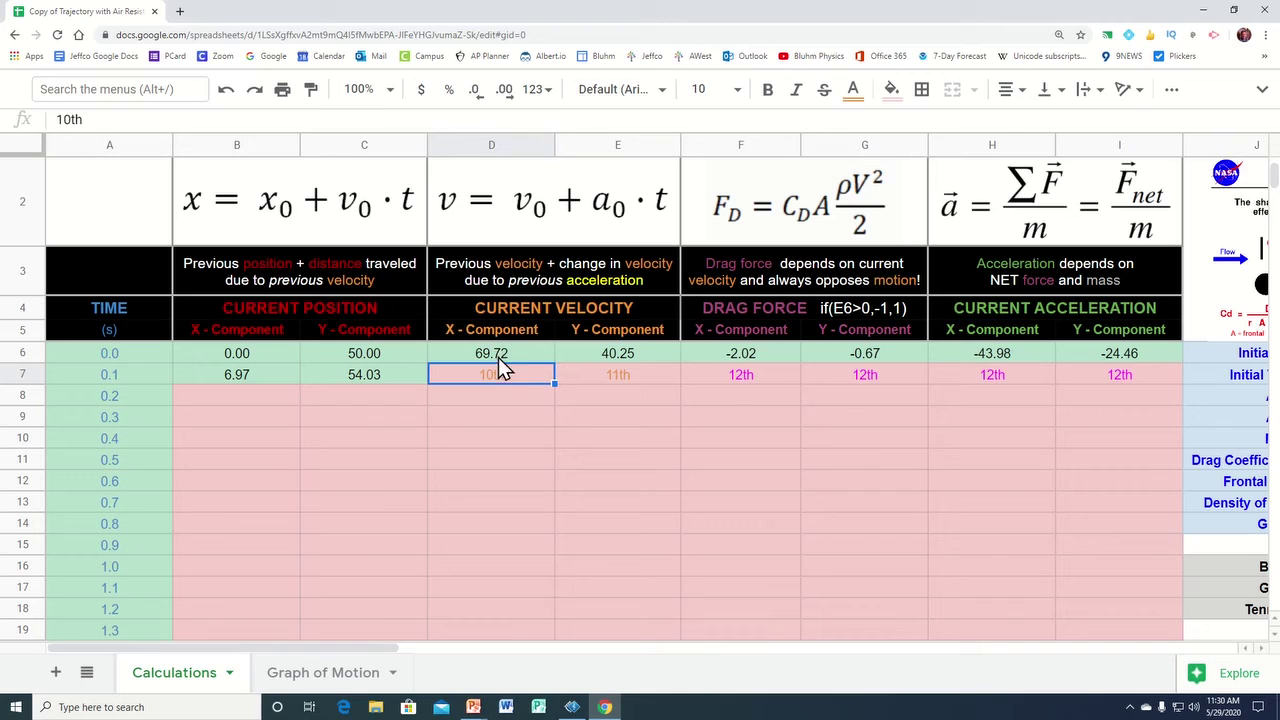
pyautogui.write('=')
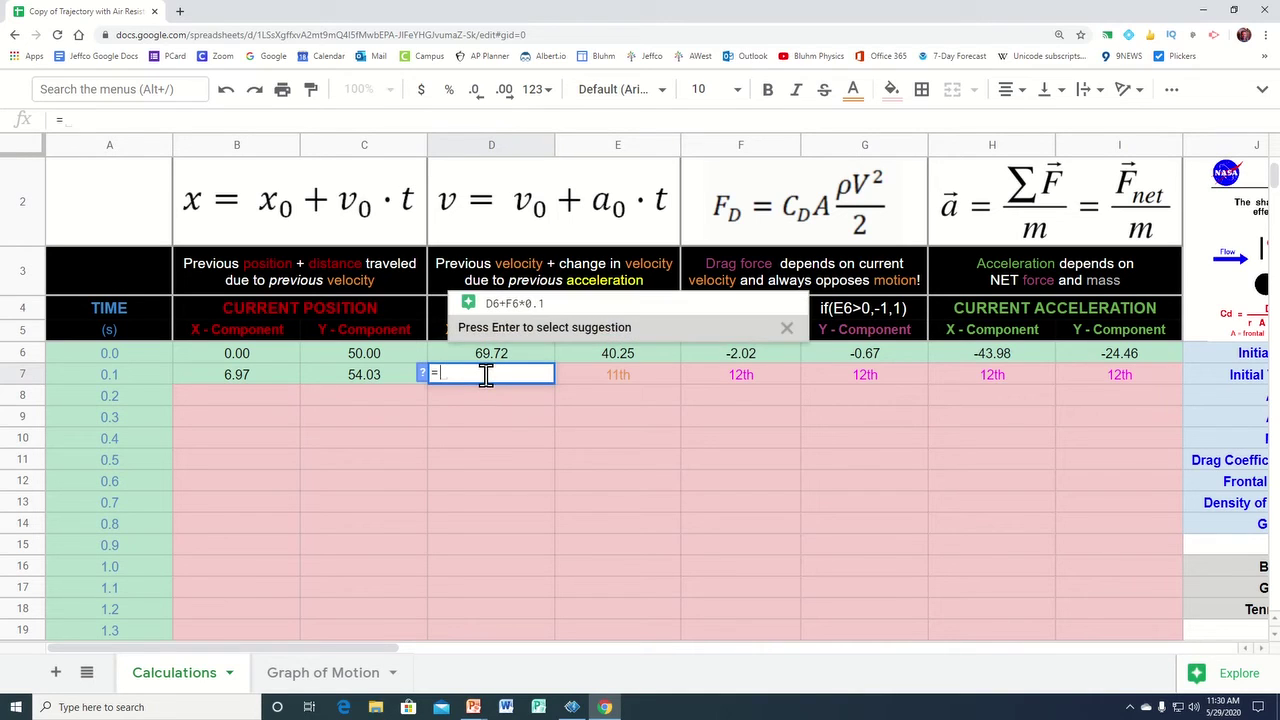
pyautogui.click(489, 355)
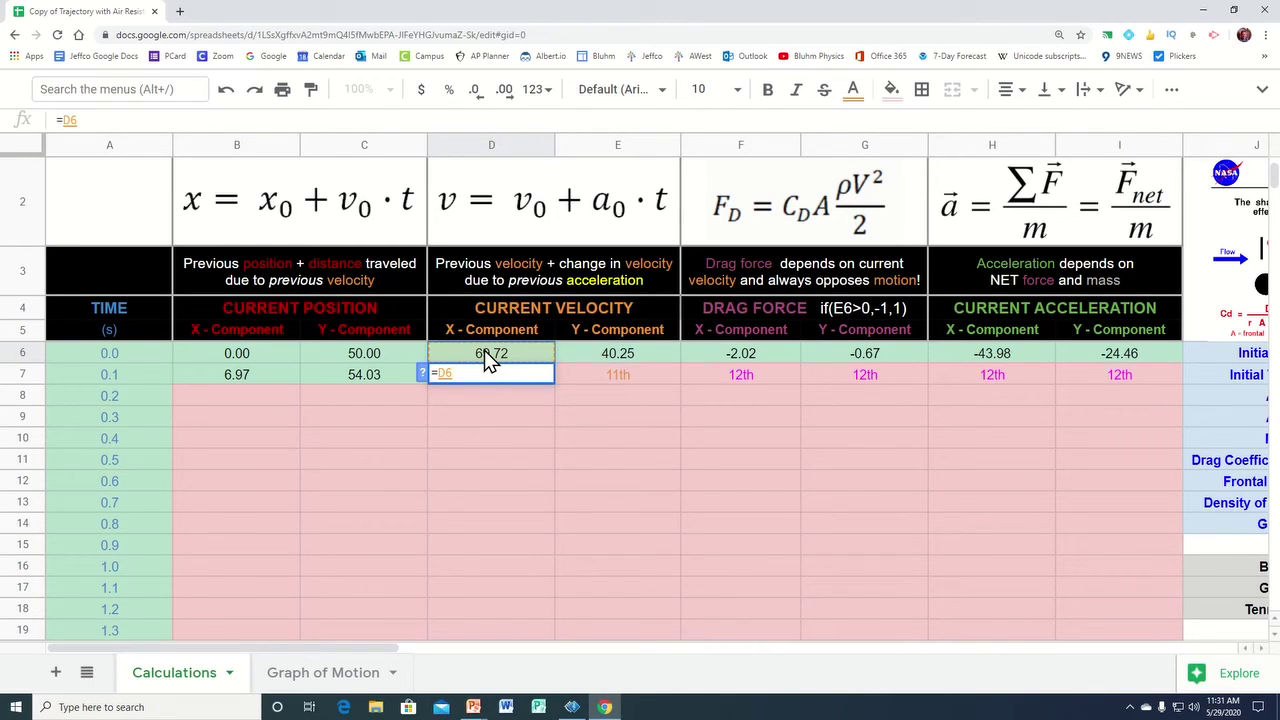
pyautogui.write('+')
pyautogui.click(984, 352)
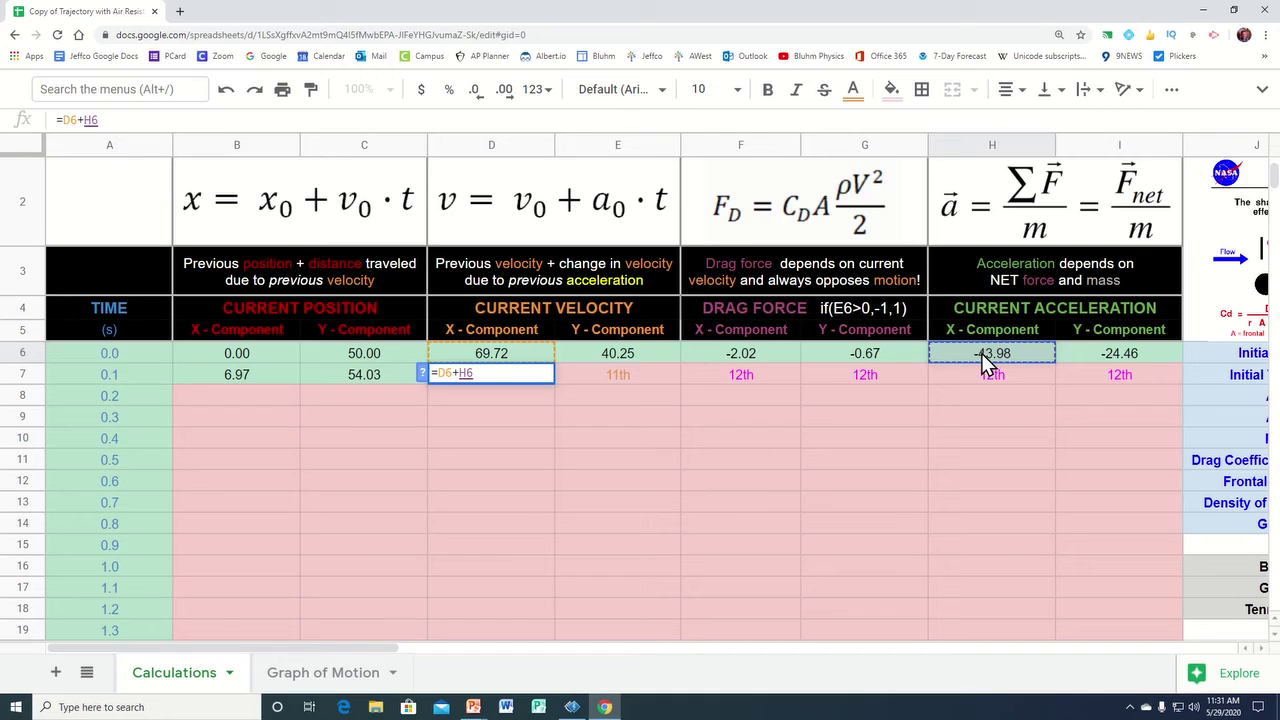
pyautogui.write('*')
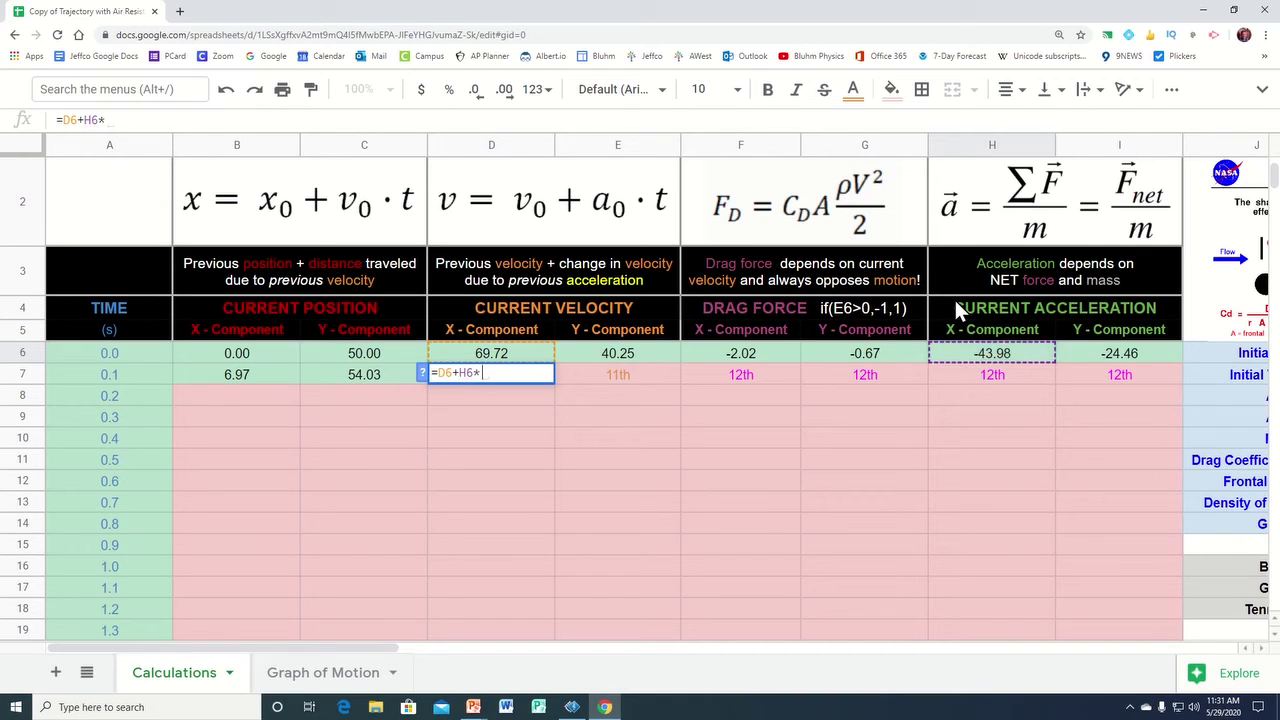
pyautogui.write('.1')
pyautogui.press('Return')
# Enter the y velocity formula =E6+I6*.1 in E7, adding previous y acceleration times the time step
pyautogui.click(621, 375)
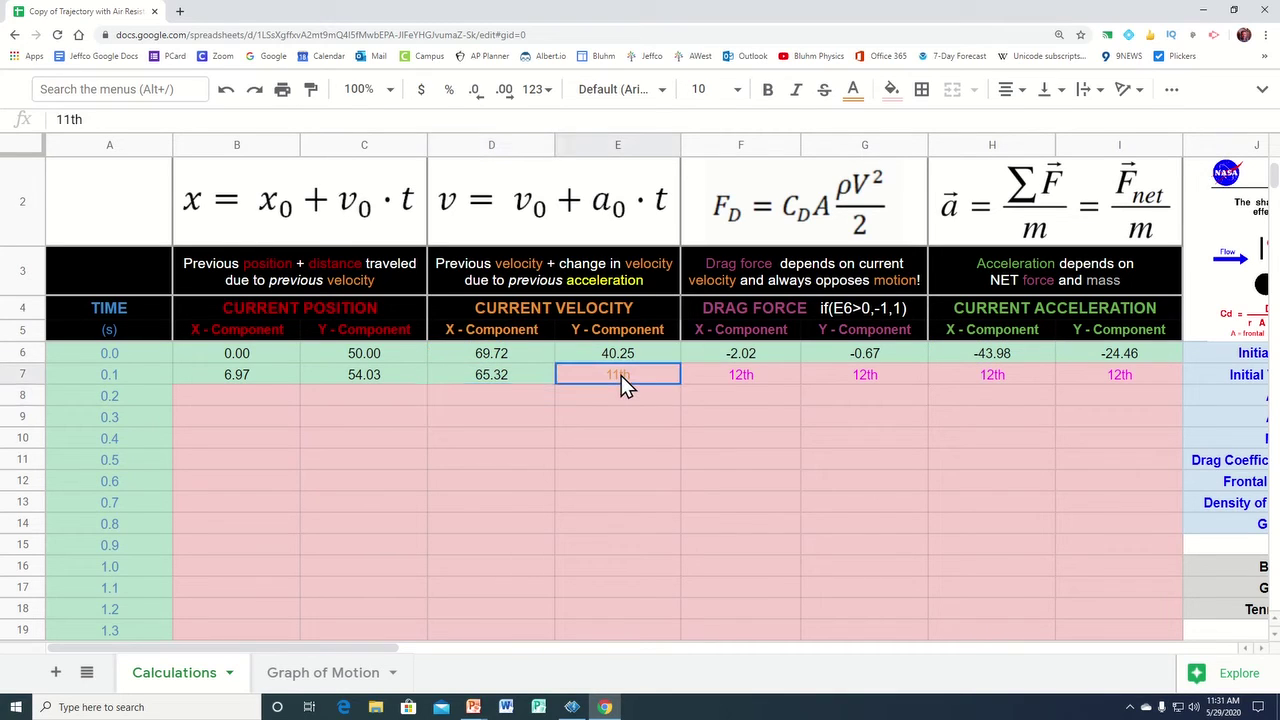
pyautogui.write('=')
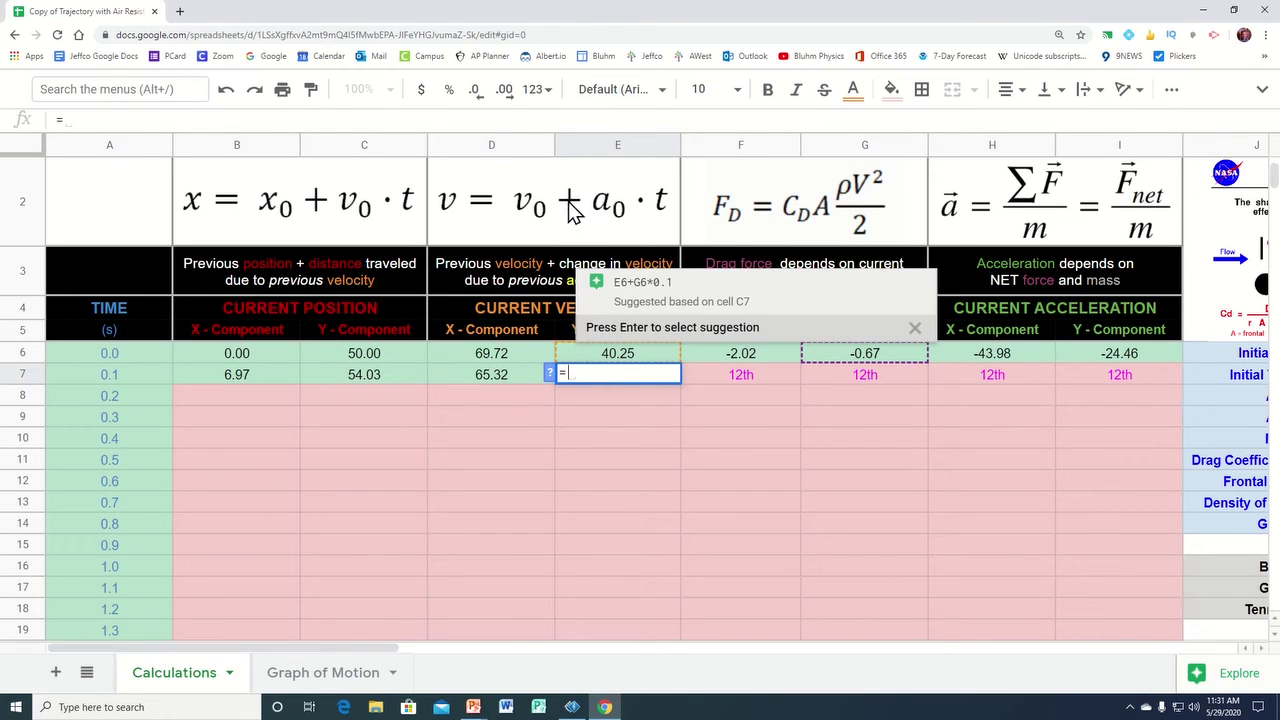
pyautogui.click(616, 358)
pyautogui.write('+')
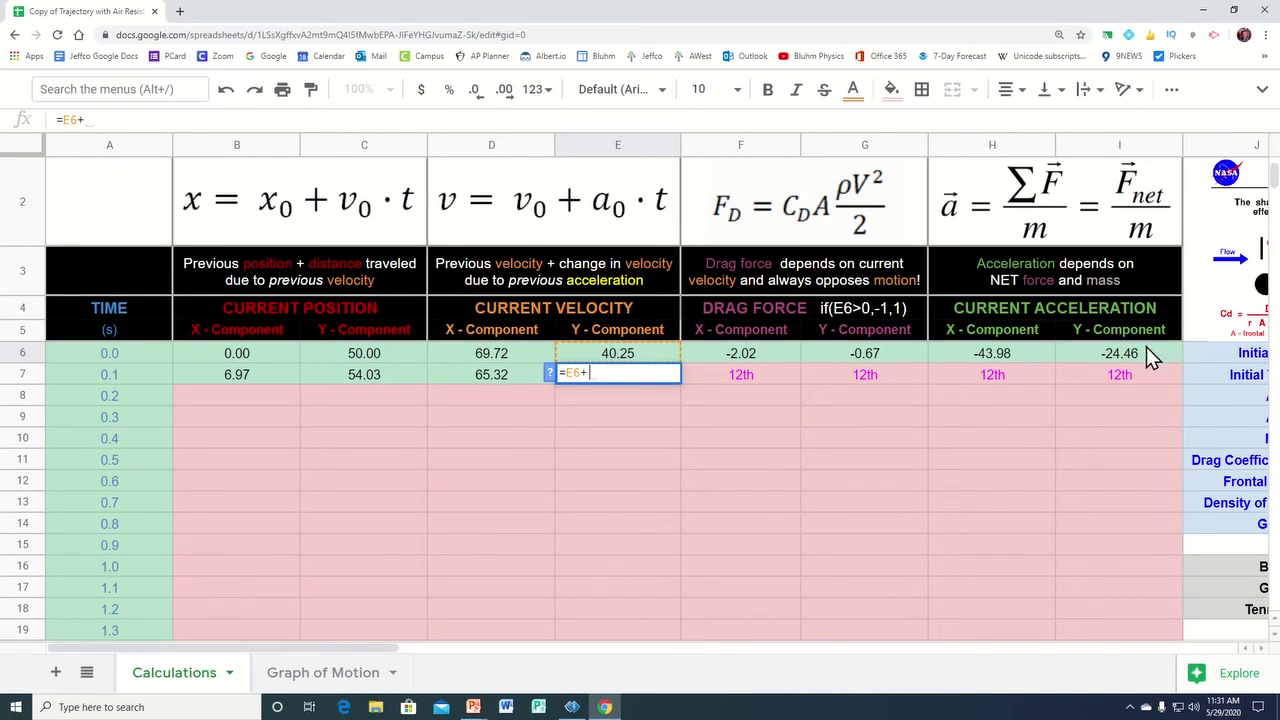
pyautogui.click(1124, 365)
pyautogui.write('*.1')
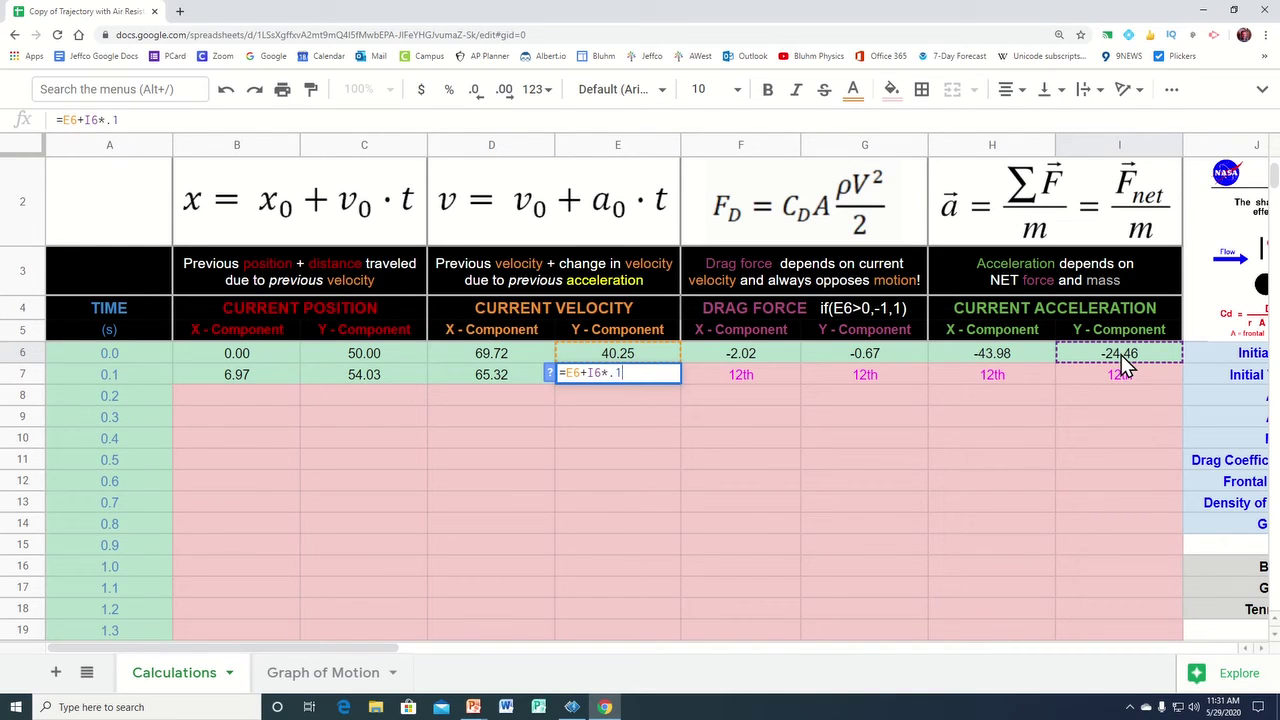
pyautogui.press('Return')
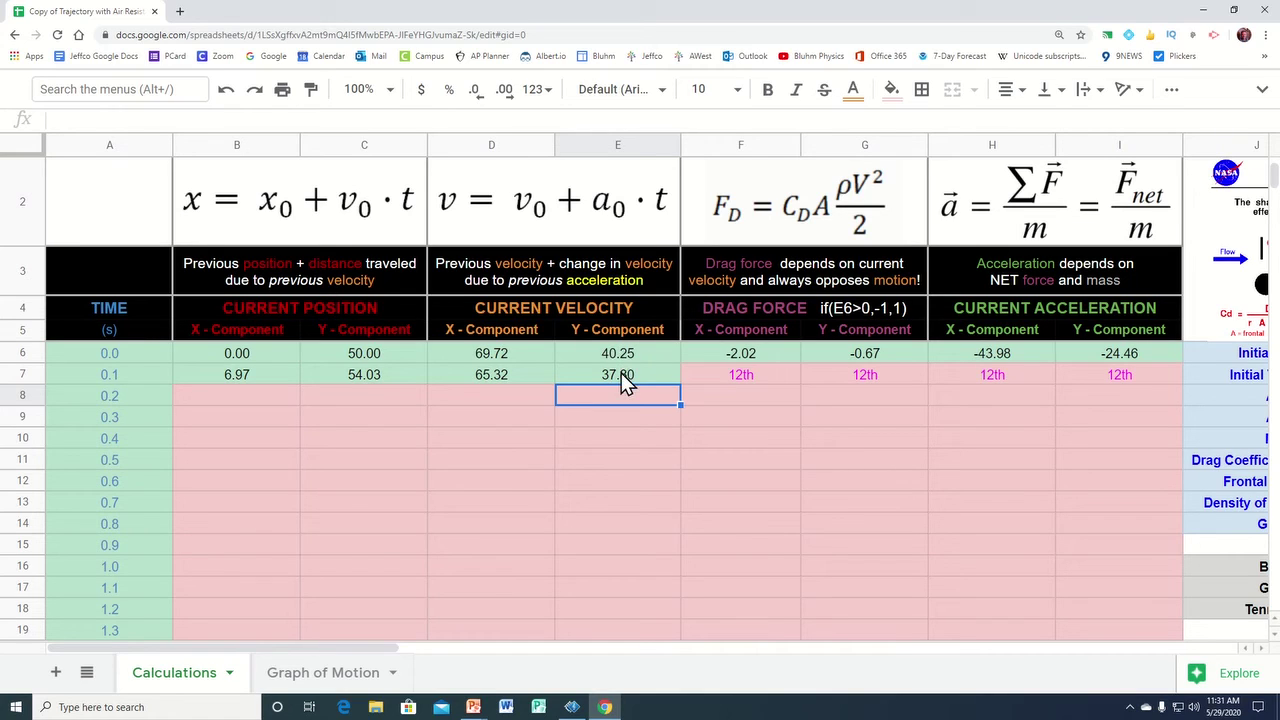
# Review the x drag force formula in F6, and fill the drag and acceleration formulas F6:I6 down into row 7
pyautogui.click(749, 378)
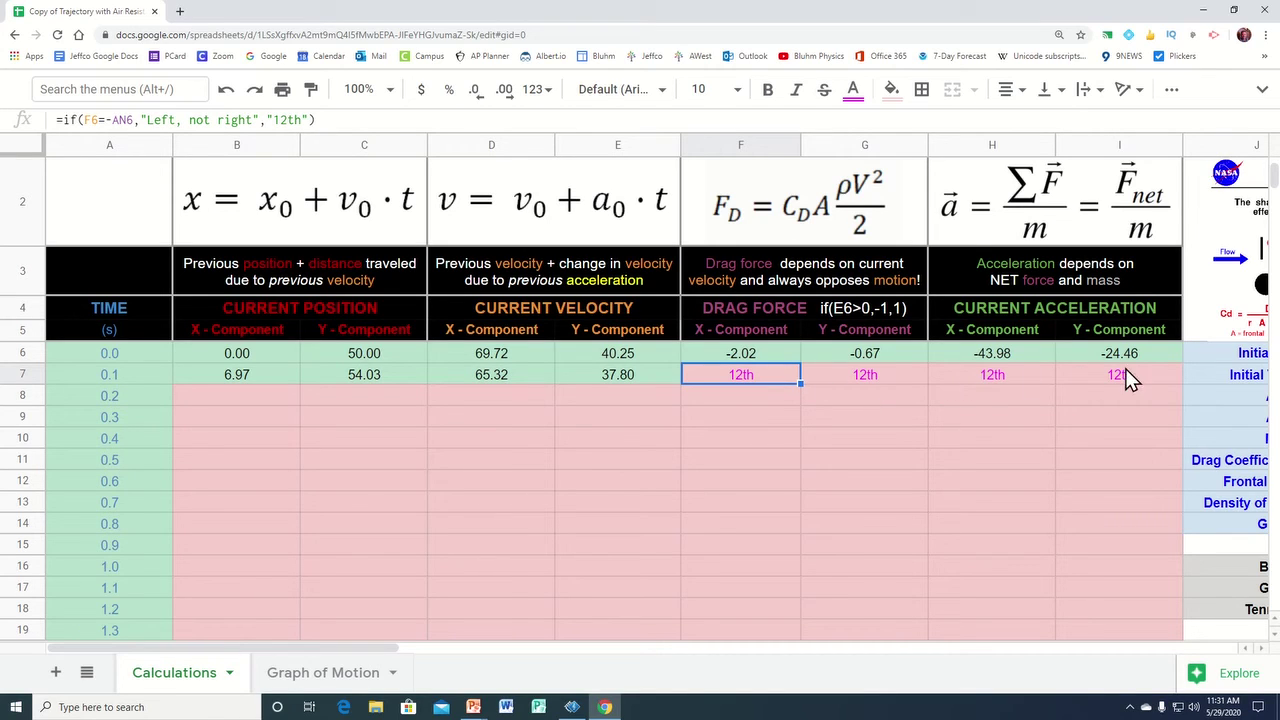
pyautogui.click(752, 357)
pyautogui.doubleClick(752, 355)
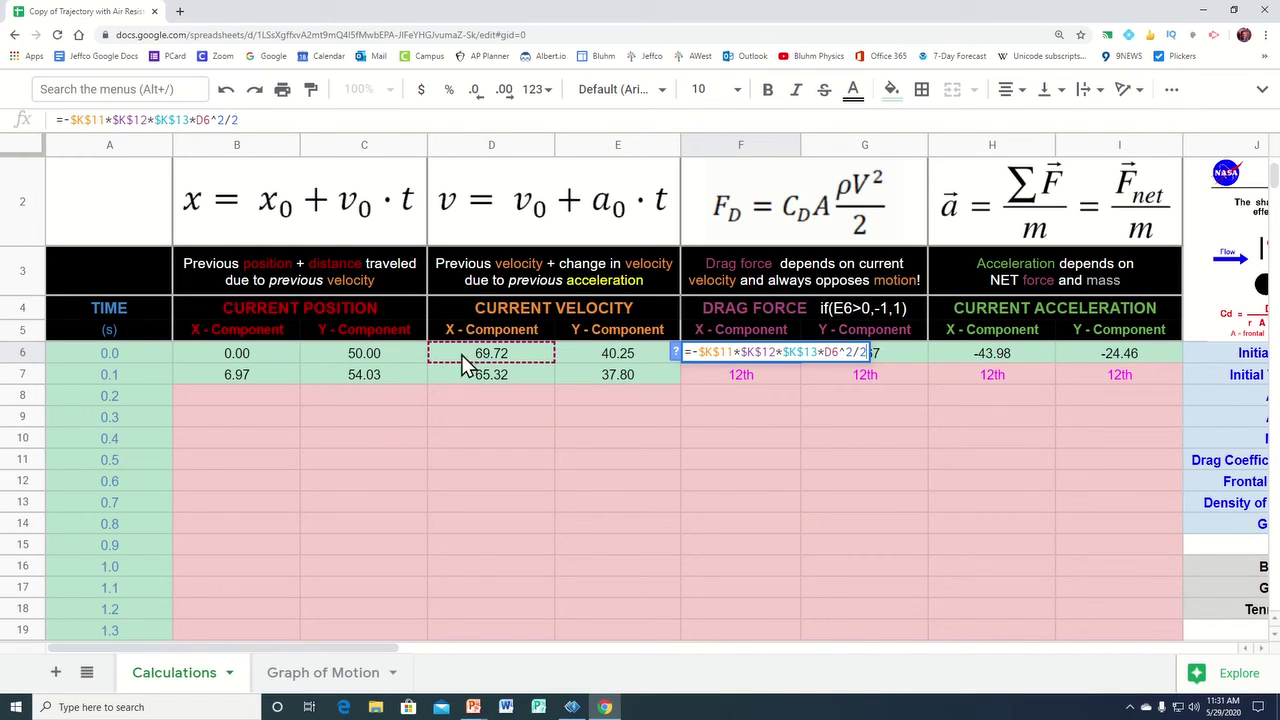
pyautogui.press('Escape')
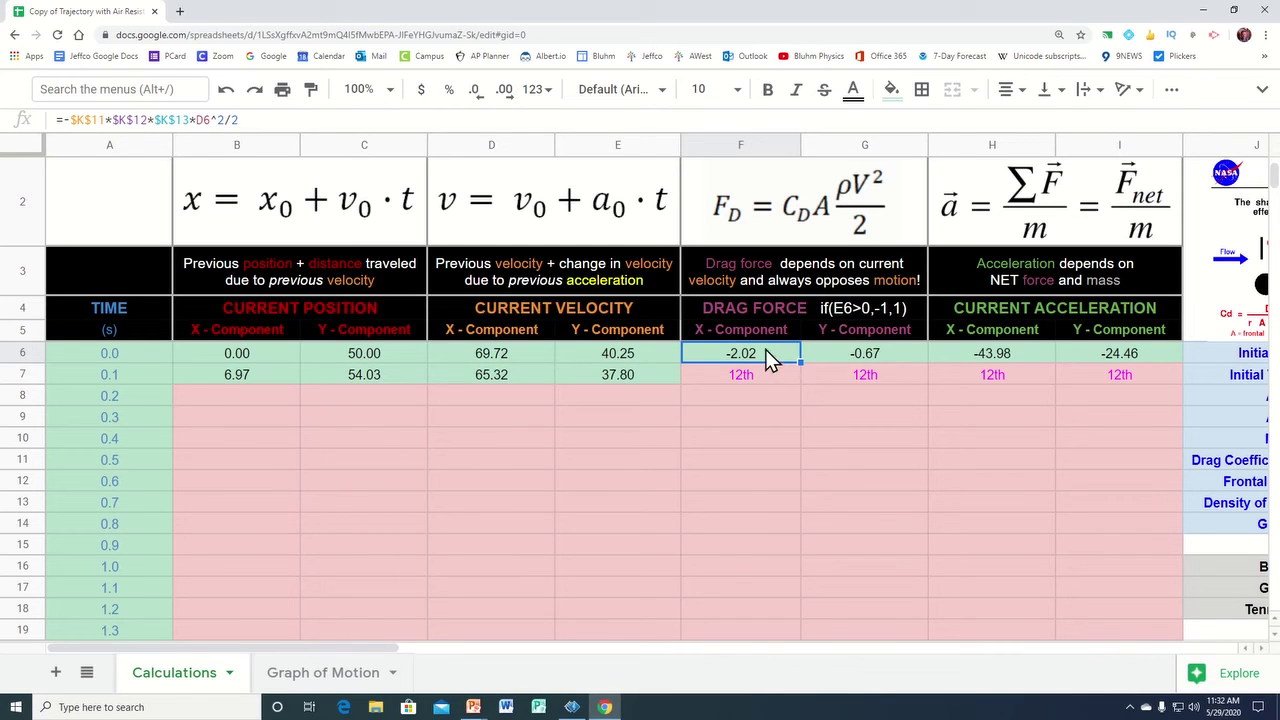
pyautogui.moveTo(745, 360); pyautogui.dragTo(1120, 351)
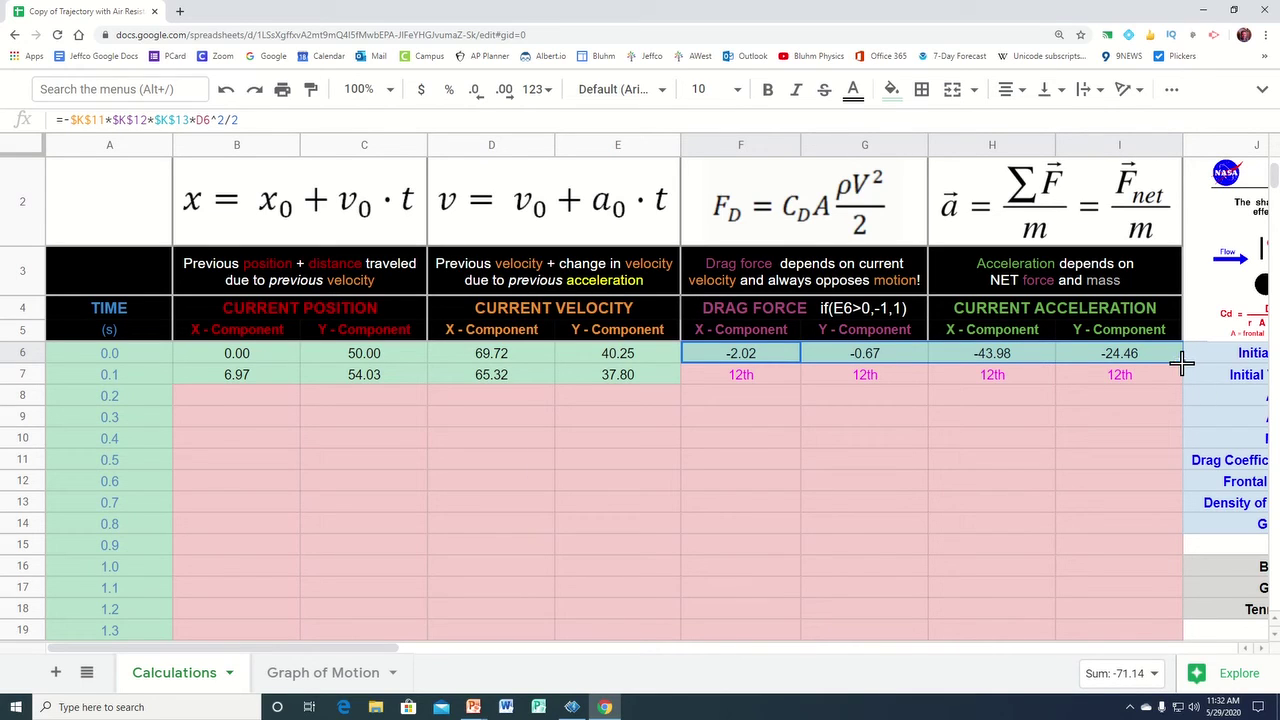
pyautogui.moveTo(1182, 365); pyautogui.dragTo(1180, 382)
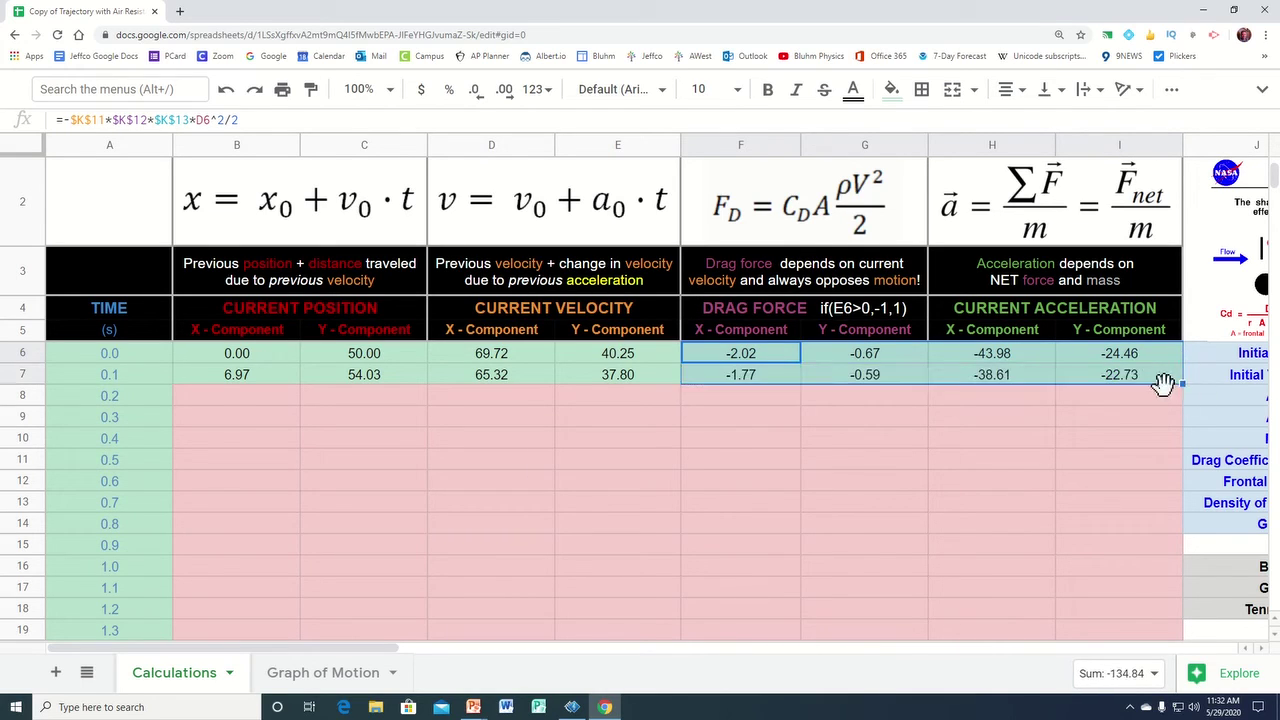
# Inspect which velocity cell the copied x drag force formula in F7 references, leaving the formula unedited
pyautogui.click(747, 377)
pyautogui.doubleClick(746, 377)
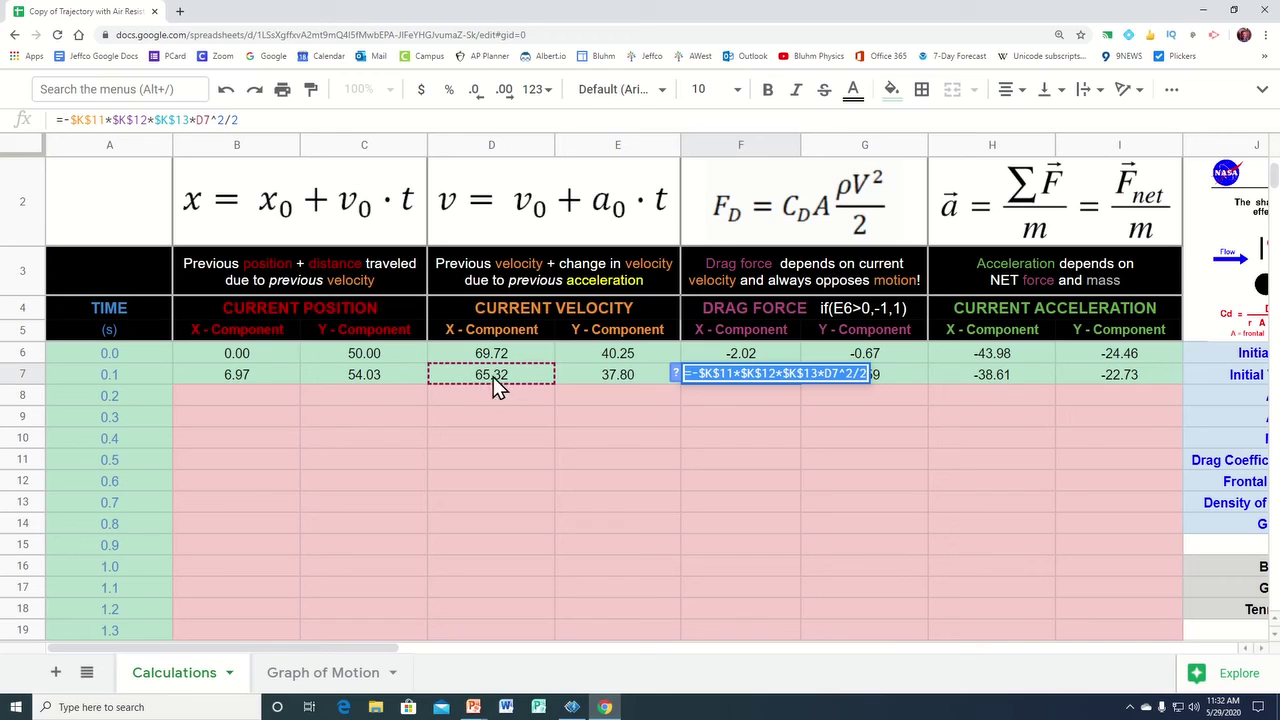
pyautogui.press('Escape')
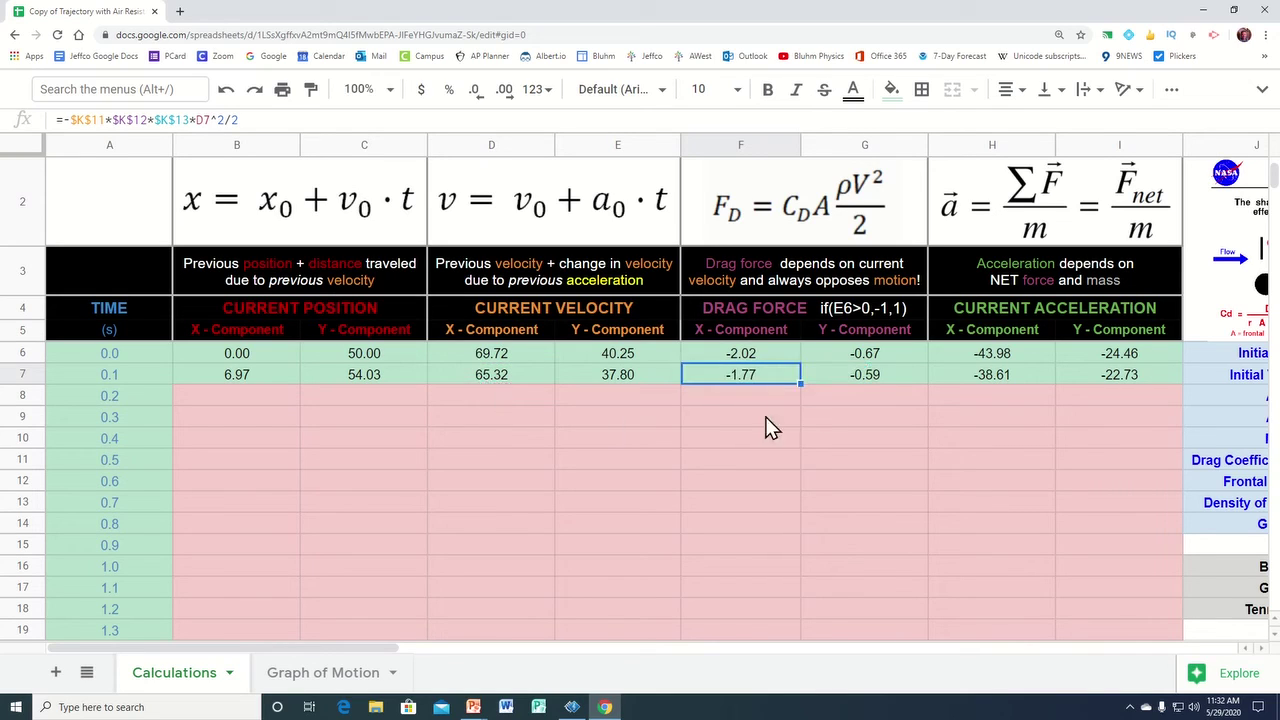
# Fill the row 7 formulas B7:I7 down through row 156, covering all times up to 15.0 s
pyautogui.click(227, 374)
pyautogui.moveTo(305, 375); pyautogui.dragTo(1176, 392)
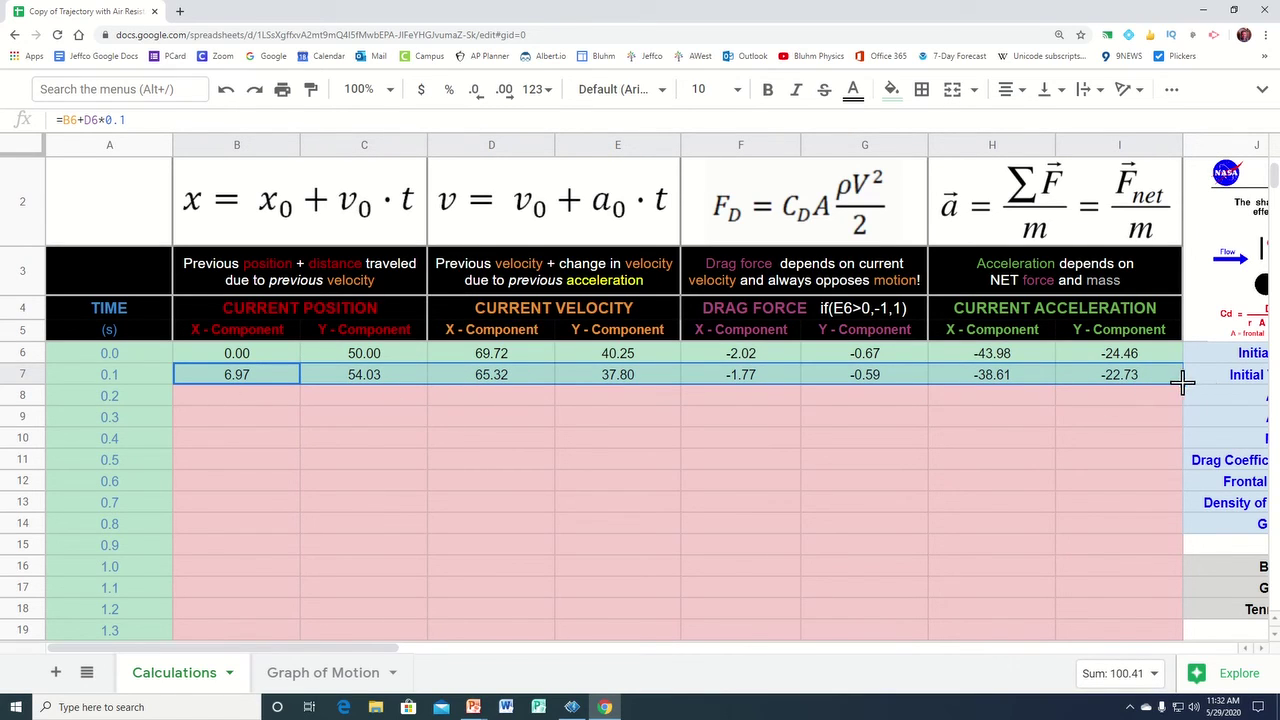
pyautogui.scroll(-5, 1120, 635)
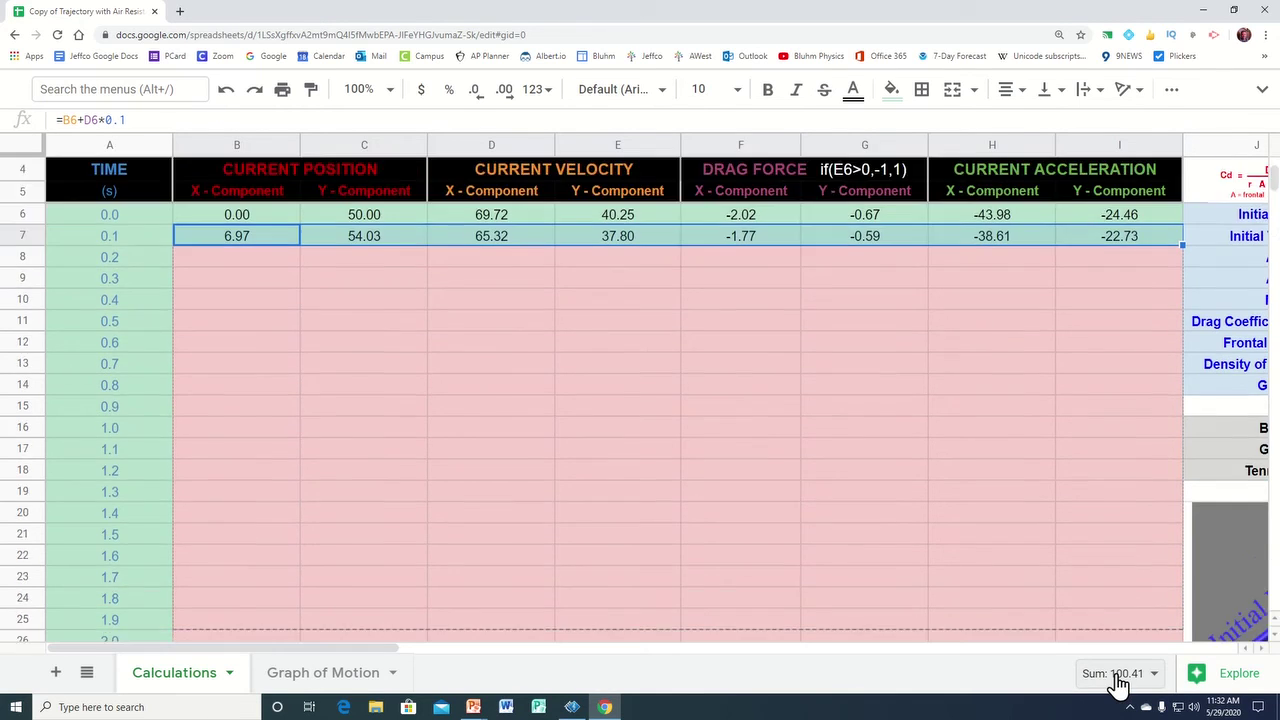
pyautogui.moveTo(1117, 705); pyautogui.dragTo(1163, 390)
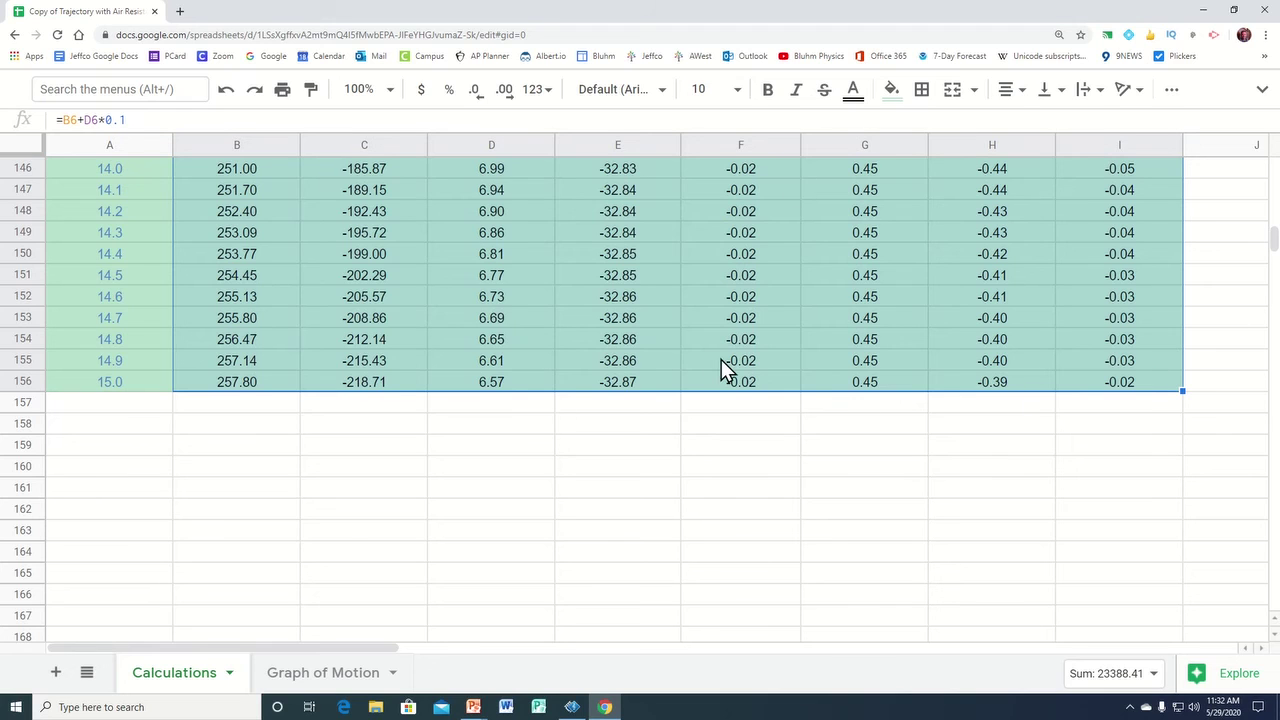
# Look over the filled Calculations rows back to the header, and view the trajectory on the Graph of Motion sheet
pyautogui.scroll(5, 721, 359)
pyautogui.scroll(1, 721, 368)
pyautogui.scroll(-2, 721, 359)
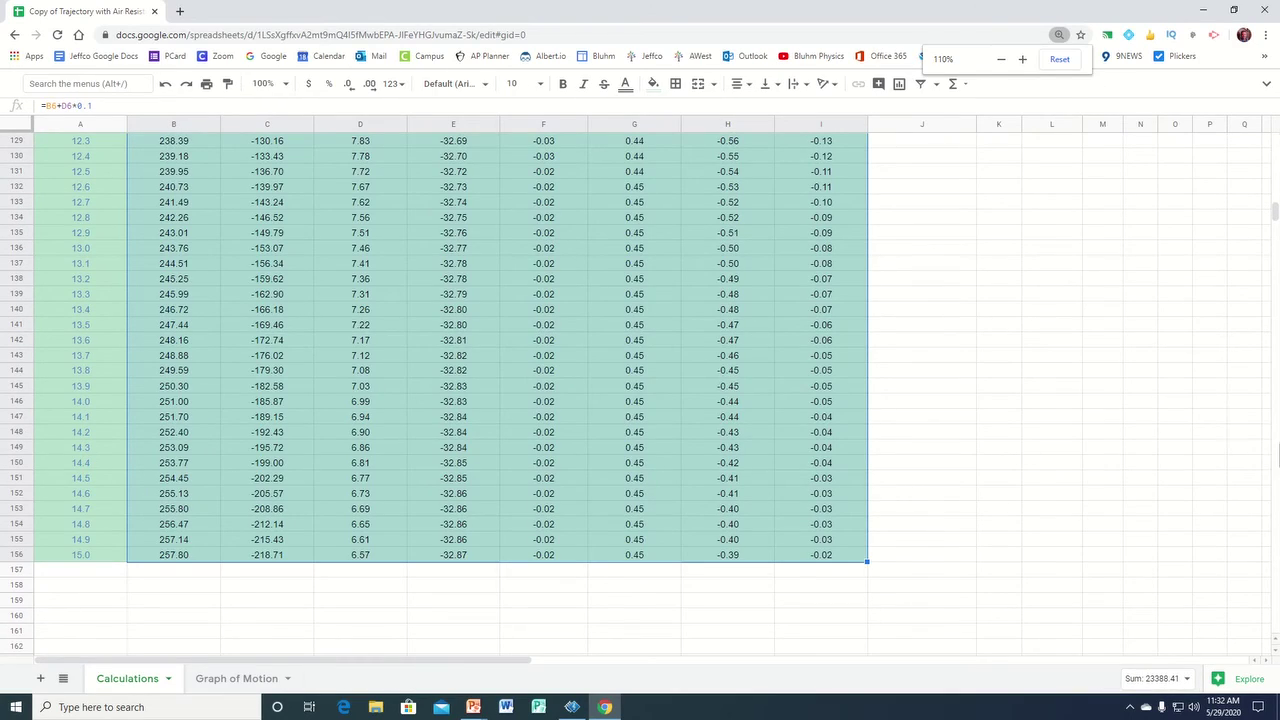
pyautogui.moveTo(1275, 213); pyautogui.dragTo(1275, 148)
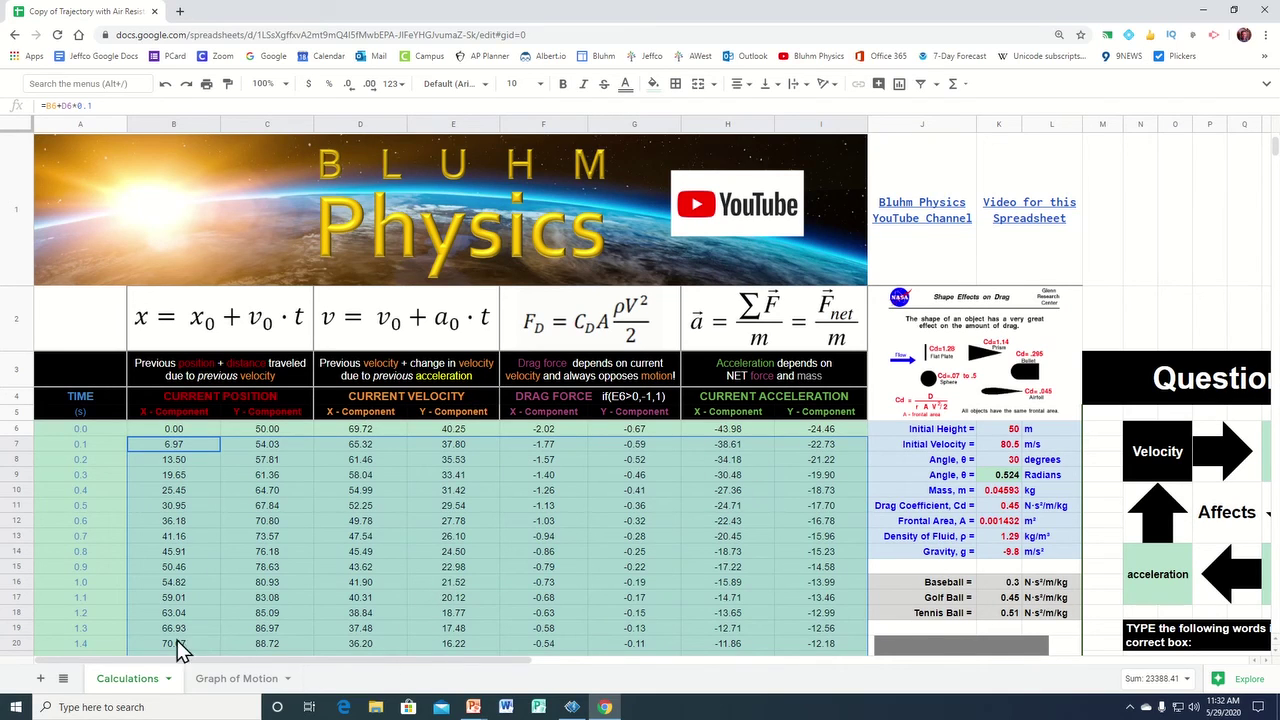
pyautogui.click(240, 679)
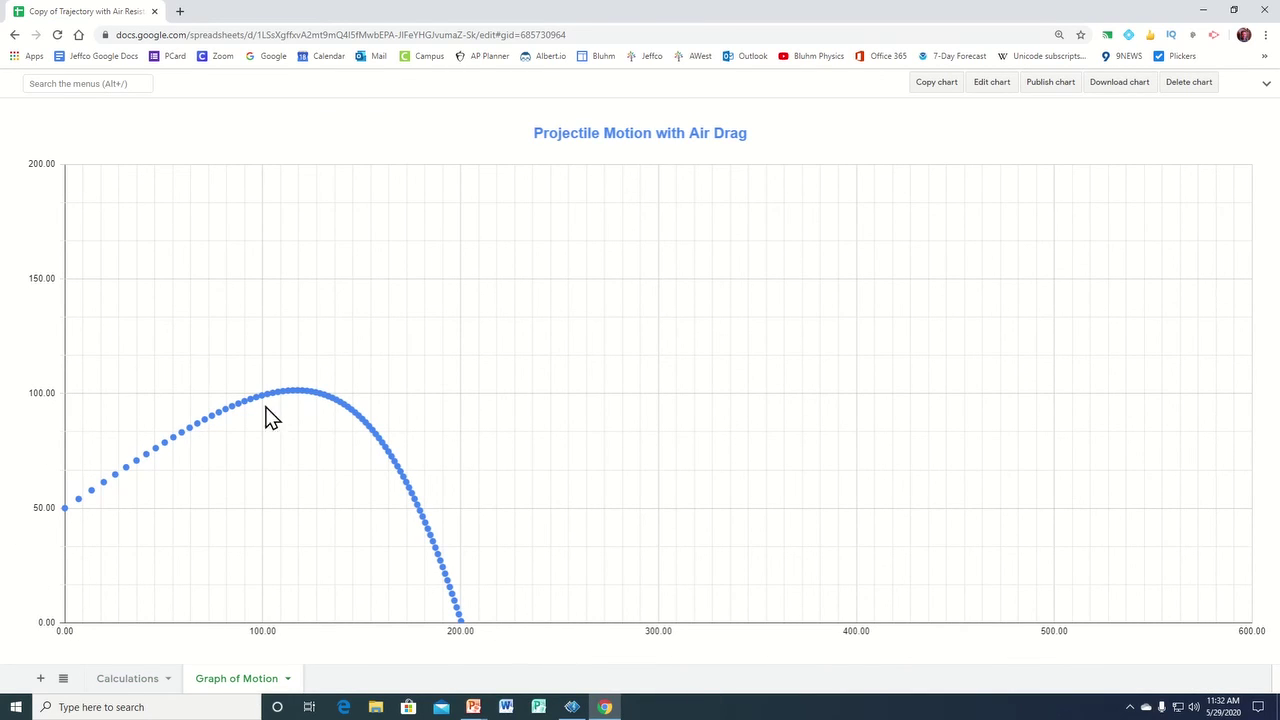
pyautogui.moveTo(131, 471)
# Set the initial velocity on the Calculations sheet to 150 m/s and view the updated trajectory on Graph of Motion
pyautogui.click(126, 680)
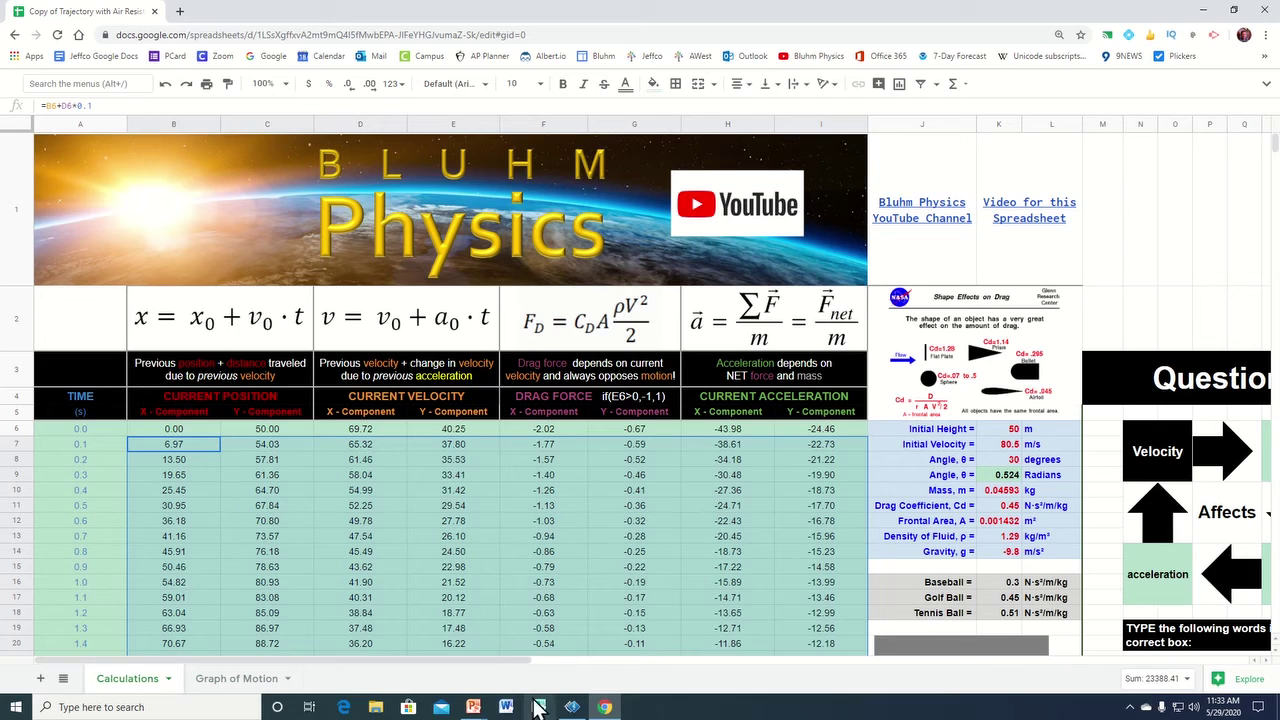
pyautogui.click(997, 446)
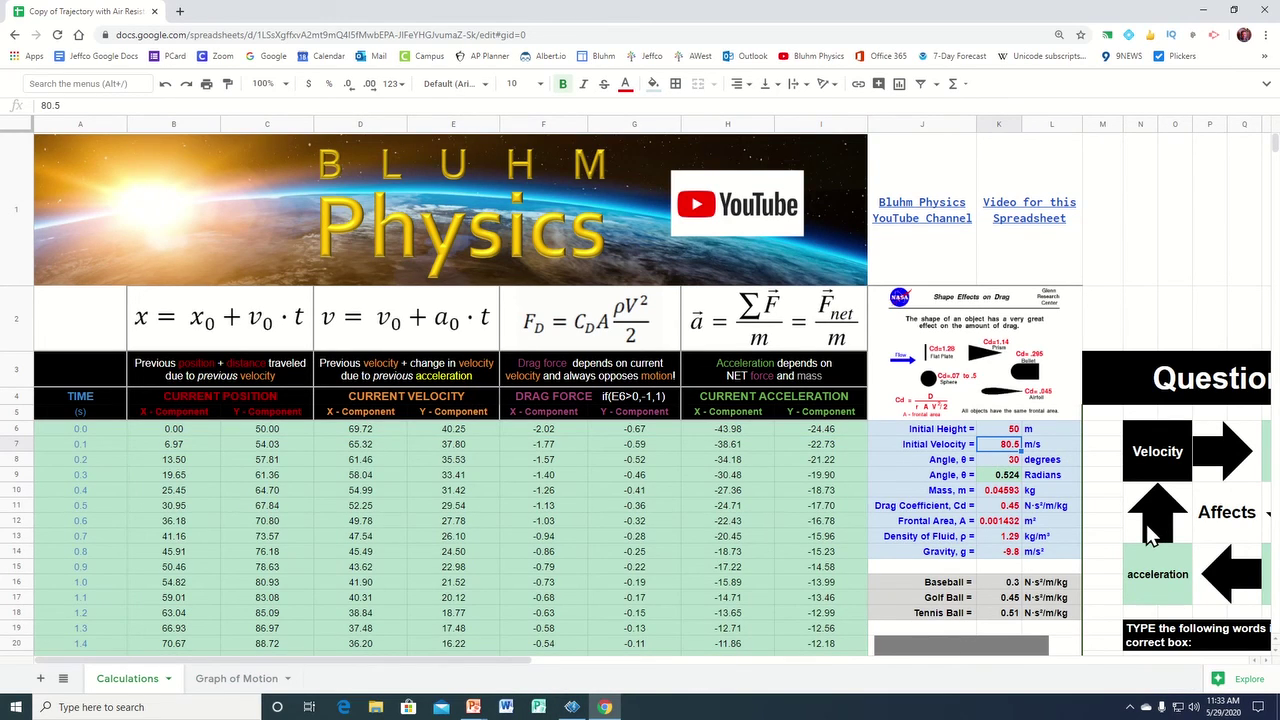
pyautogui.write('150')
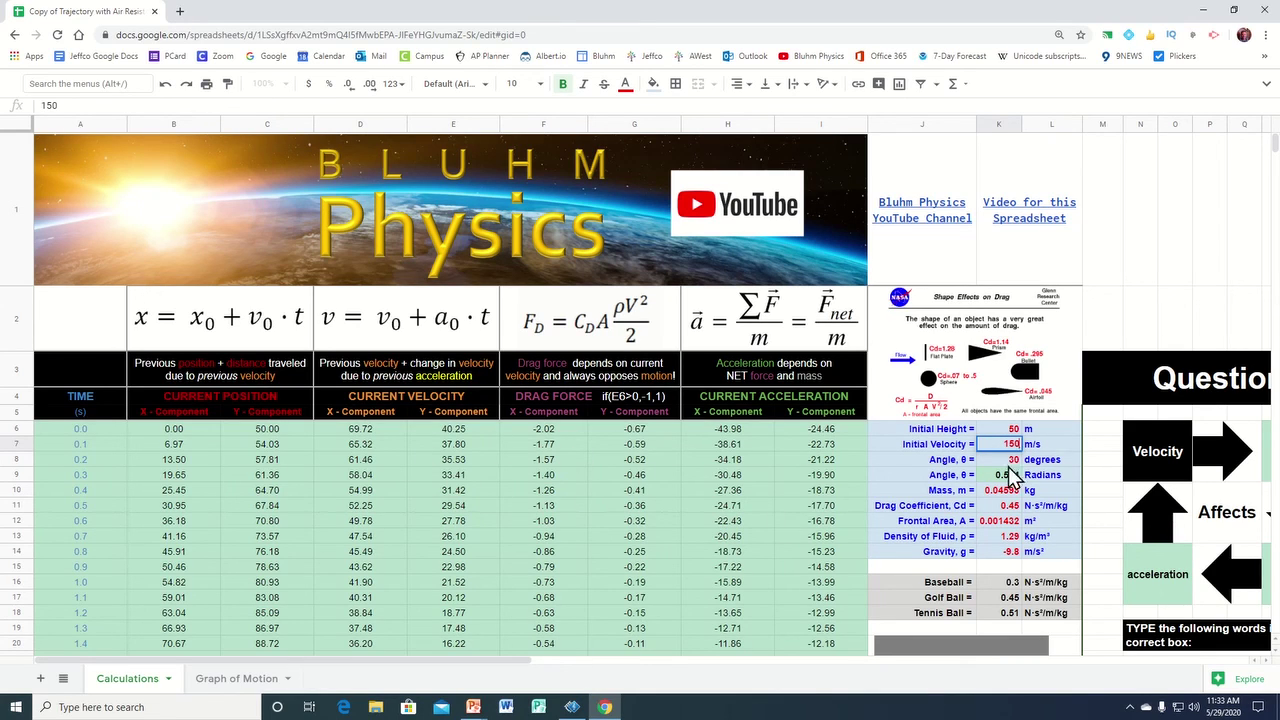
pyautogui.click(1013, 455)
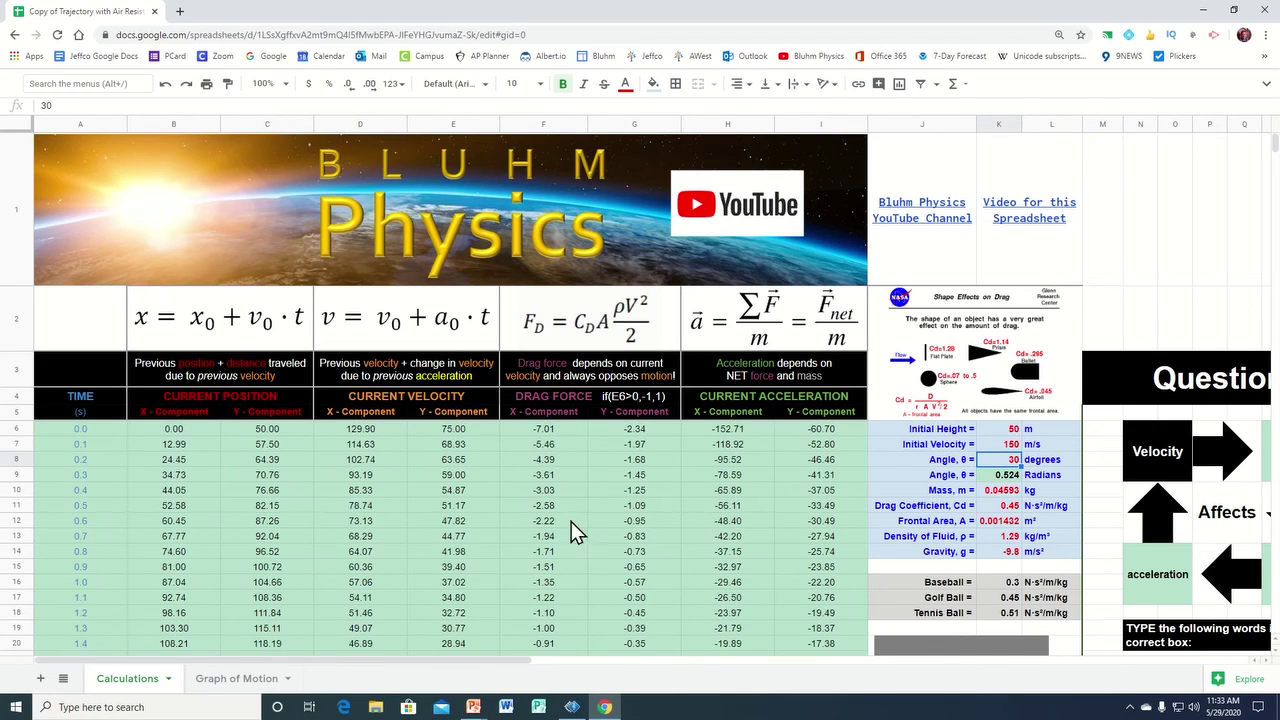
pyautogui.click(238, 678)
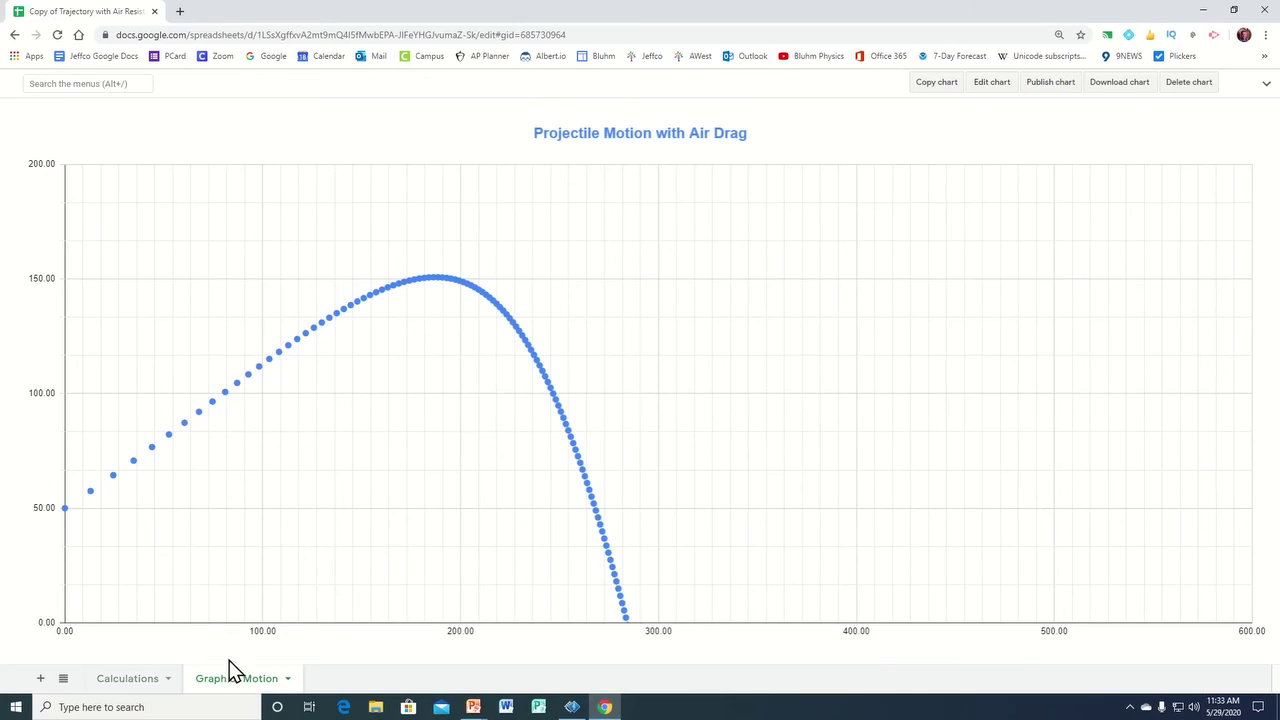